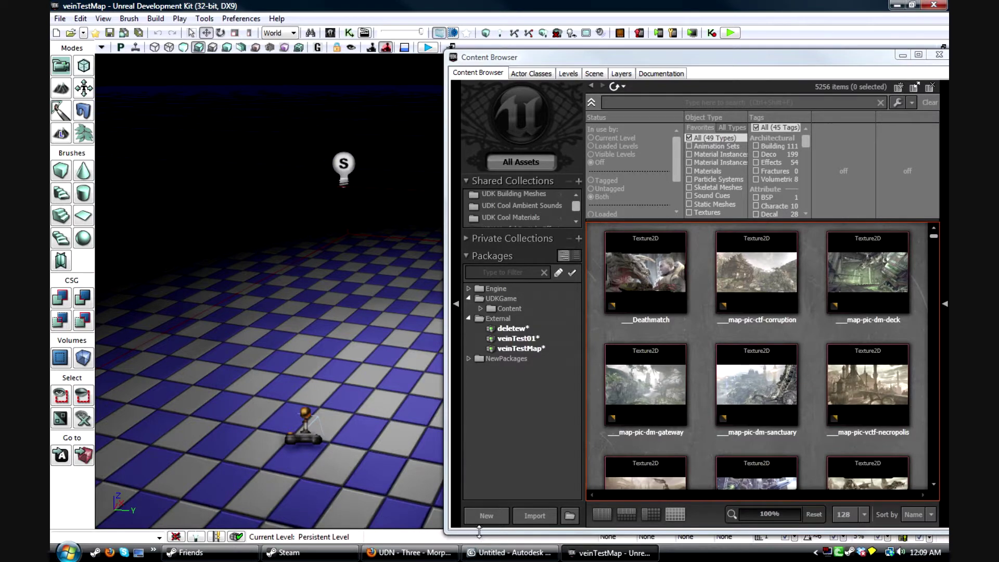
Switch to 3ds Max and clone the StraightVein mesh beside the original, about 222 units along X.
{"action": "left_click", "coordinate": [507, 554]}
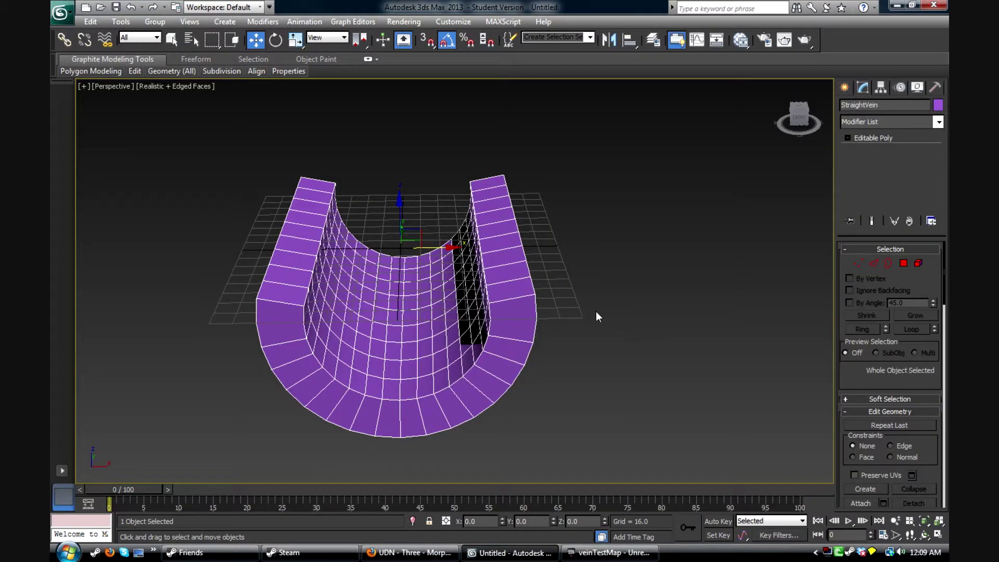
{"action": "middle_click_drag", "start_coordinate": [619, 317], "coordinate": [585, 316], "text": "alt"}
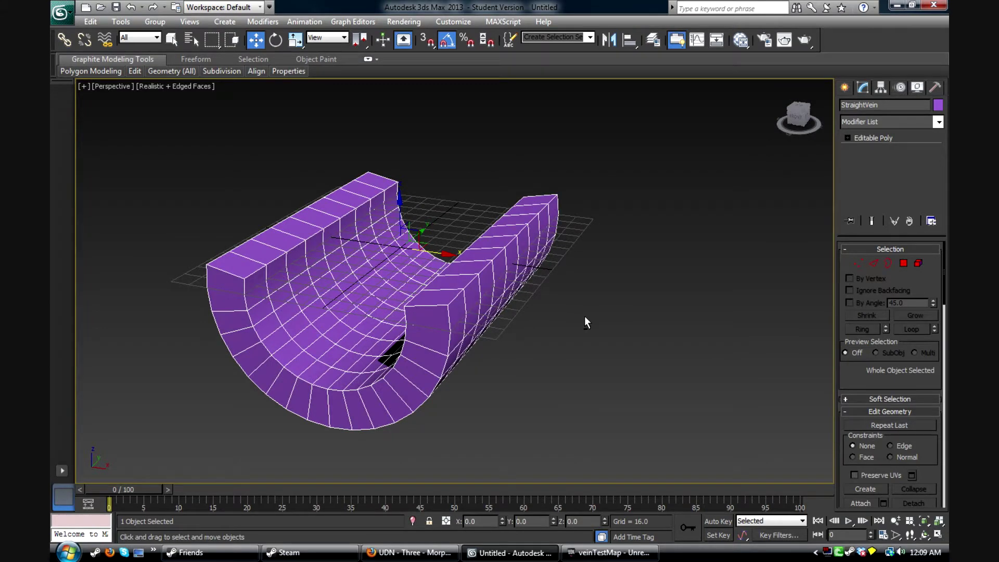
{"action": "middle_click_drag", "start_coordinate": [529, 323], "coordinate": [546, 328], "text": "alt"}
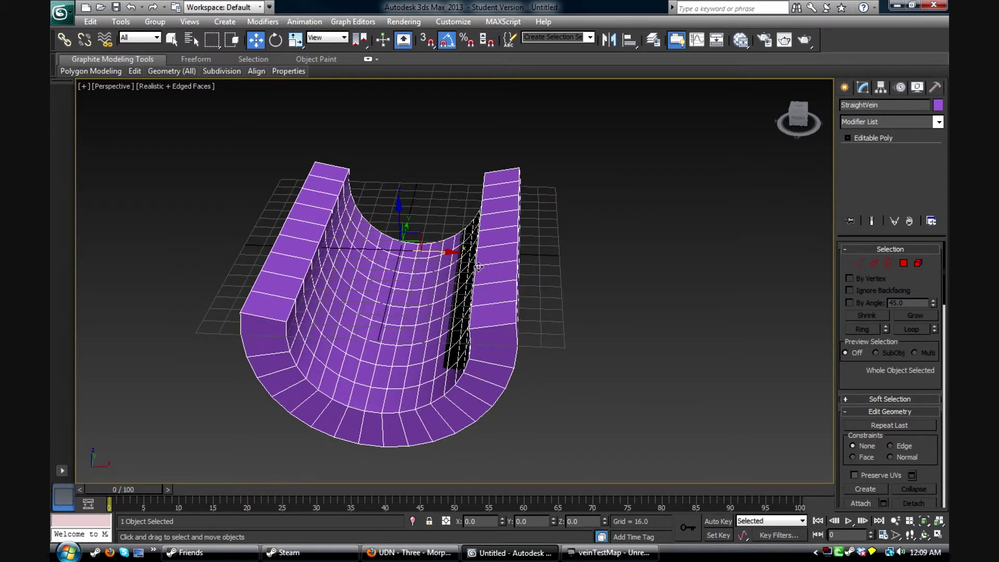
{"action": "middle_click_drag", "start_coordinate": [456, 355], "coordinate": [484, 288], "text": "alt"}
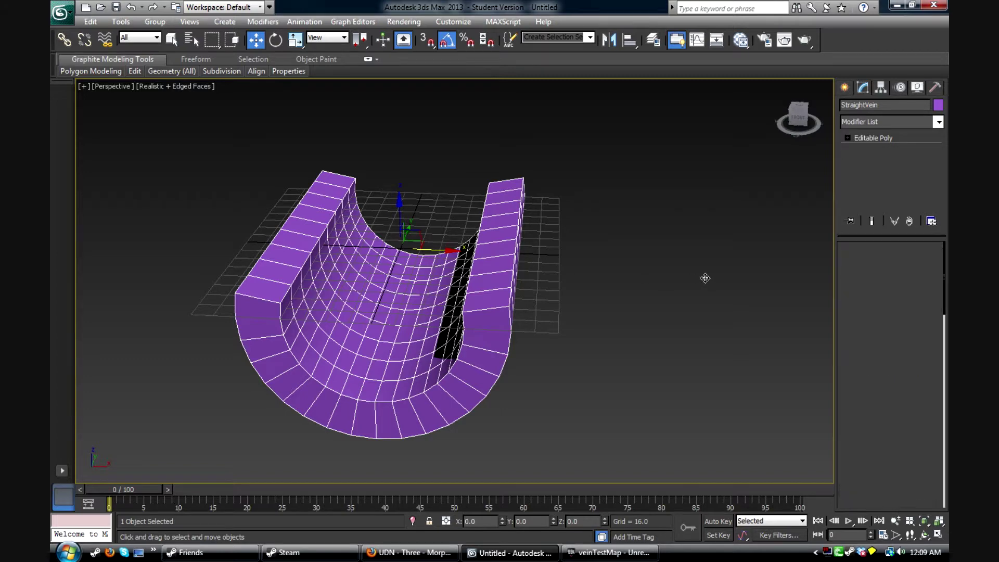
{"action": "left_click_drag", "start_coordinate": [718, 278], "coordinate": [718, 274], "text": "shift"}
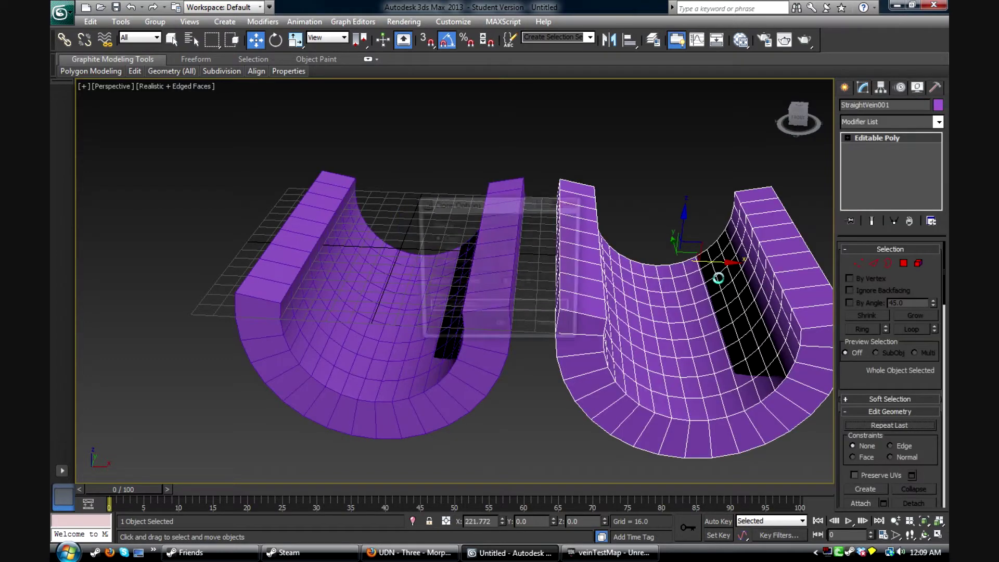
{"action": "left_click", "coordinate": [500, 329]}
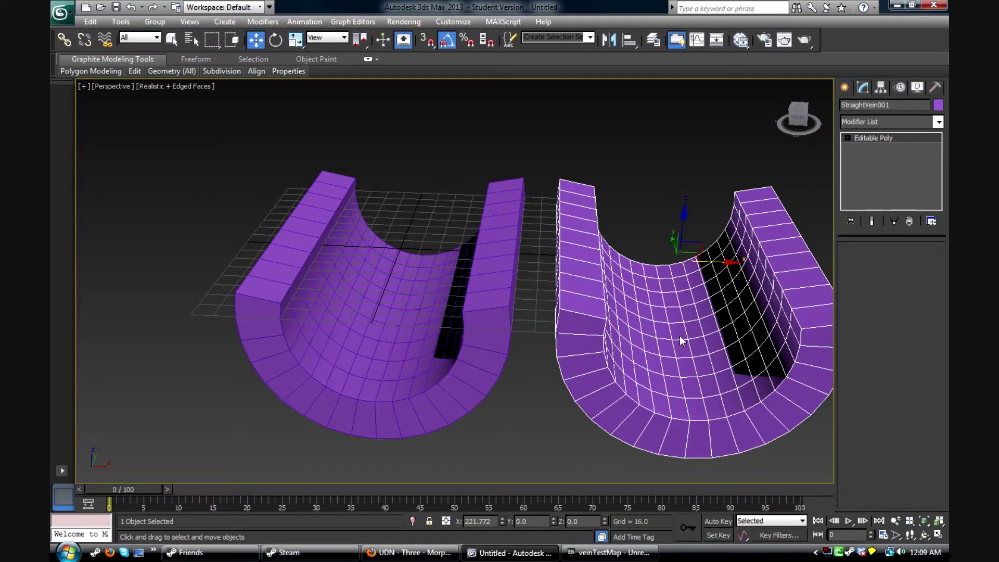
Shift crosswise vertex rows of the copied vein sideways to give it a zigzag shape, undoing the surplus moves.
{"action": "middle_click_drag", "start_coordinate": [605, 342], "coordinate": [426, 290], "text": "alt"}
{"action": "key", "text": "1"}
{"action": "left_click_drag", "start_coordinate": [852, 417], "coordinate": [852, 417]}
{"action": "left_click_drag", "start_coordinate": [602, 295], "coordinate": [626, 297]}
{"action": "left_click_drag", "start_coordinate": [413, 239], "coordinate": [827, 354]}
{"action": "left_click_drag", "start_coordinate": [616, 294], "coordinate": [573, 293]}
{"action": "key", "text": "ctrl+z"}
{"action": "key", "text": "ctrl+z"}
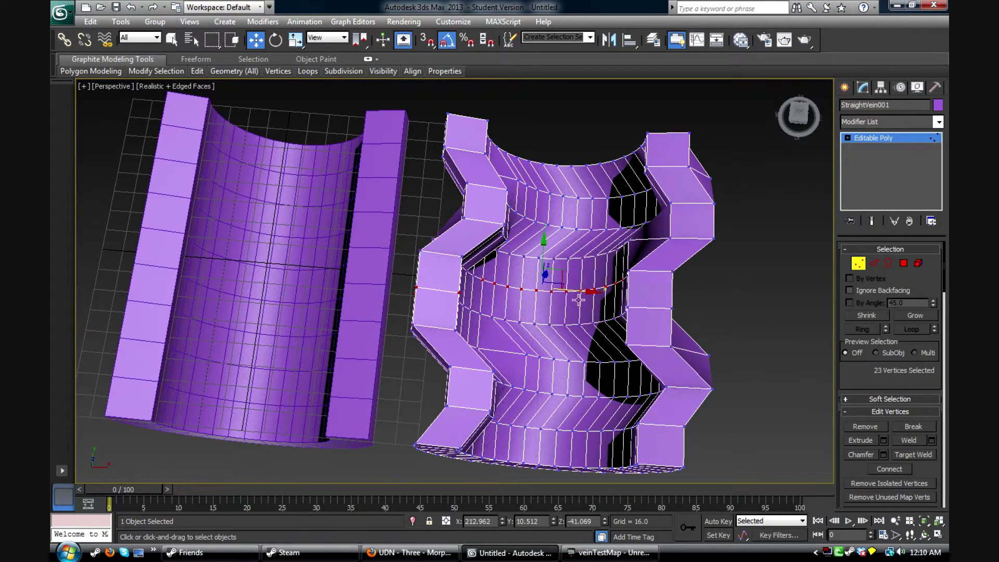
Pull the lengthwise strip of vertices along the bottom of the copied vein downwards and finish vertex editing.
{"action": "left_click", "coordinate": [749, 301]}
{"action": "middle_click_drag", "start_coordinate": [658, 382], "coordinate": [588, 355], "text": "alt"}
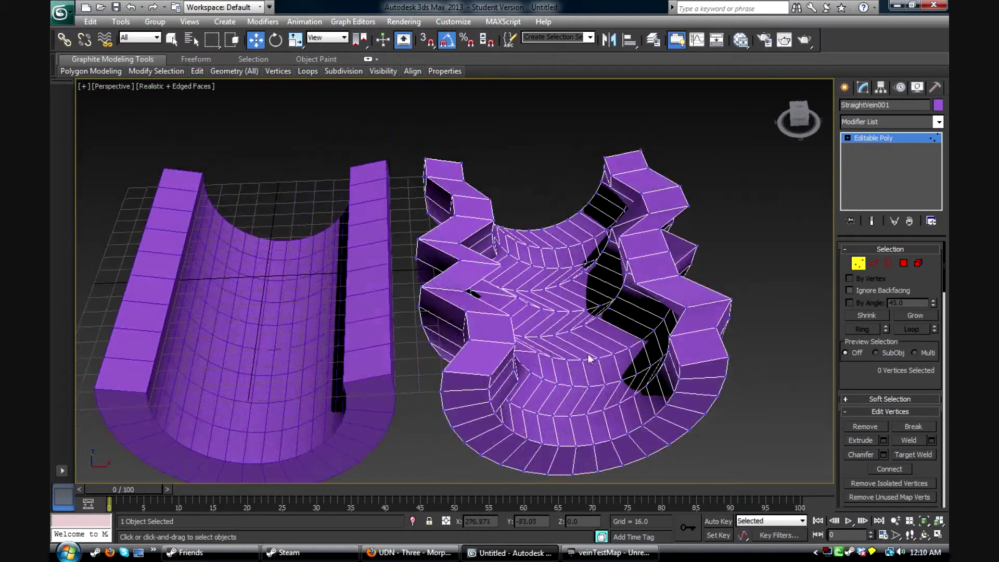
{"action": "middle_click_drag", "start_coordinate": [580, 396], "coordinate": [526, 214], "text": "alt"}
{"action": "left_click_drag", "start_coordinate": [525, 212], "coordinate": [579, 480]}
{"action": "left_click_drag", "start_coordinate": [551, 295], "coordinate": [551, 313]}
{"action": "left_click", "coordinate": [858, 264]}
Move the deformed vein copy well away from the original mesh, up and behind it.
{"action": "middle_click_drag", "start_coordinate": [427, 368], "coordinate": [569, 327], "text": "alt"}
{"action": "left_click", "coordinate": [568, 327]}
{"action": "left_click", "coordinate": [643, 263]}
{"action": "middle_click_drag", "start_coordinate": [633, 275], "coordinate": [621, 289], "text": "alt"}
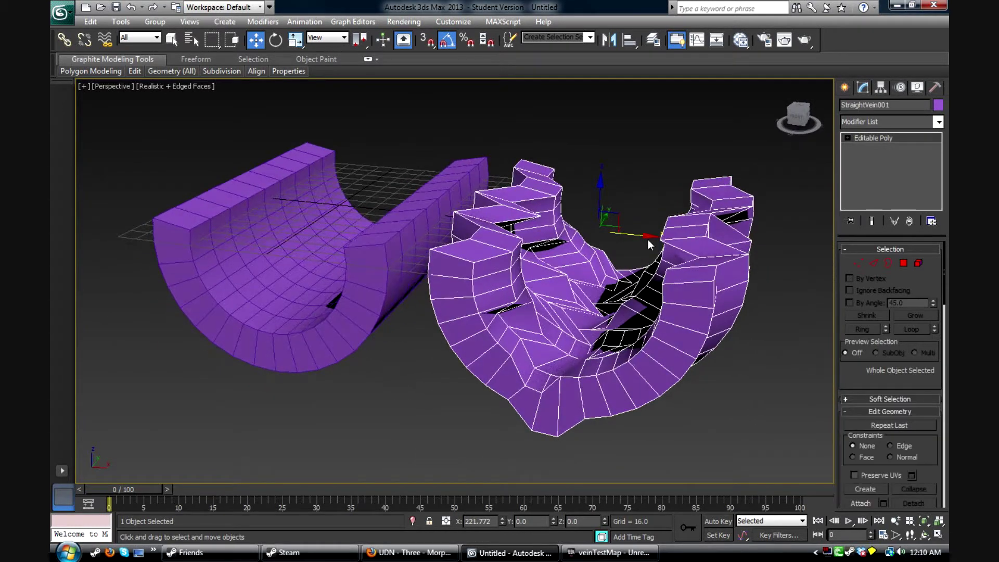
{"action": "left_click_drag", "start_coordinate": [625, 226], "coordinate": [548, 331]}
{"action": "middle_click_drag", "start_coordinate": [547, 331], "coordinate": [513, 313], "text": "alt"}
{"action": "left_click_drag", "start_coordinate": [720, 157], "coordinate": [837, 101]}
Select the original StraightVein mesh and apply a Morpher modifier to it.
{"action": "left_click", "coordinate": [441, 316]}
{"action": "middle_click_drag", "start_coordinate": [502, 339], "coordinate": [525, 333], "text": "alt"}
{"action": "middle_click_drag", "start_coordinate": [526, 333], "coordinate": [599, 326]}
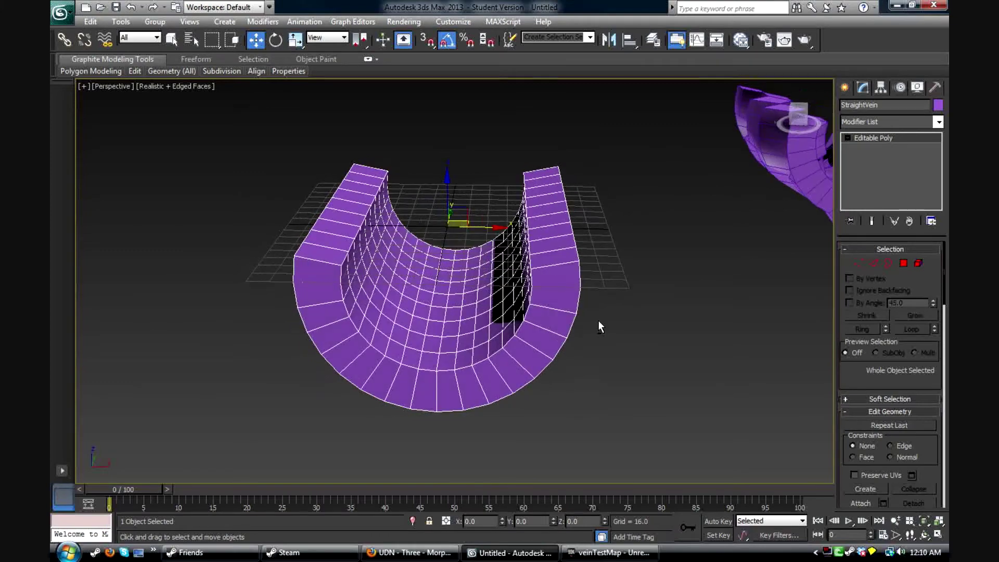
{"action": "middle_click_drag", "start_coordinate": [654, 310], "coordinate": [665, 350], "text": "alt"}
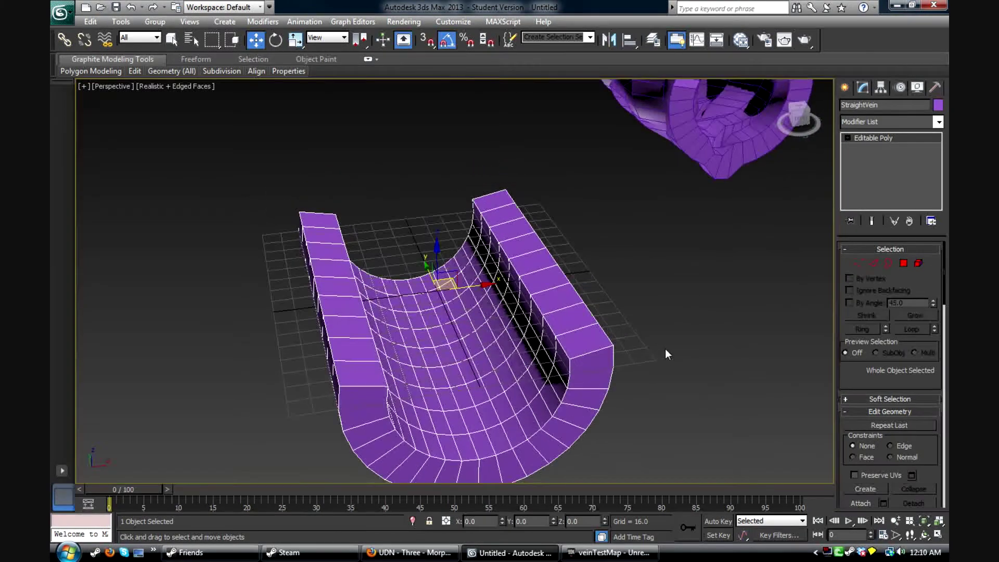
{"action": "left_click", "coordinate": [874, 123]}
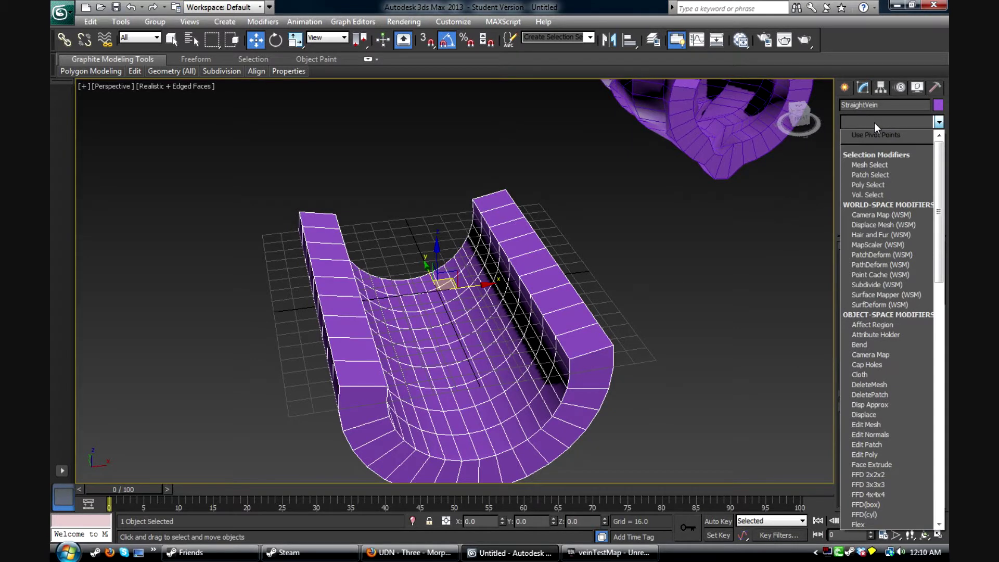
{"action": "type", "text": "mo"}
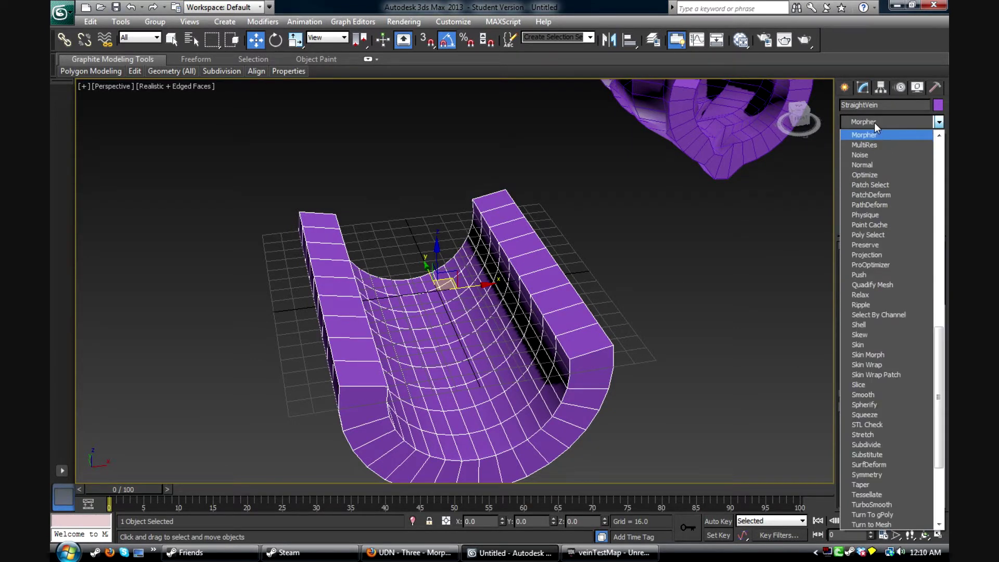
{"action": "key", "text": "Return"}
Pick the deformed copy as the first Morpher channel's target and test the morph by varying its strength.
{"action": "mouse_move", "coordinate": [658, 283]}
{"action": "middle_mouse_down"}
{"action": "mouse_move", "coordinate": [636, 300]}
{"action": "mouse_move", "coordinate": [654, 282]}
{"action": "middle_mouse_up"}
{"action": "right_click", "coordinate": [884, 325]}
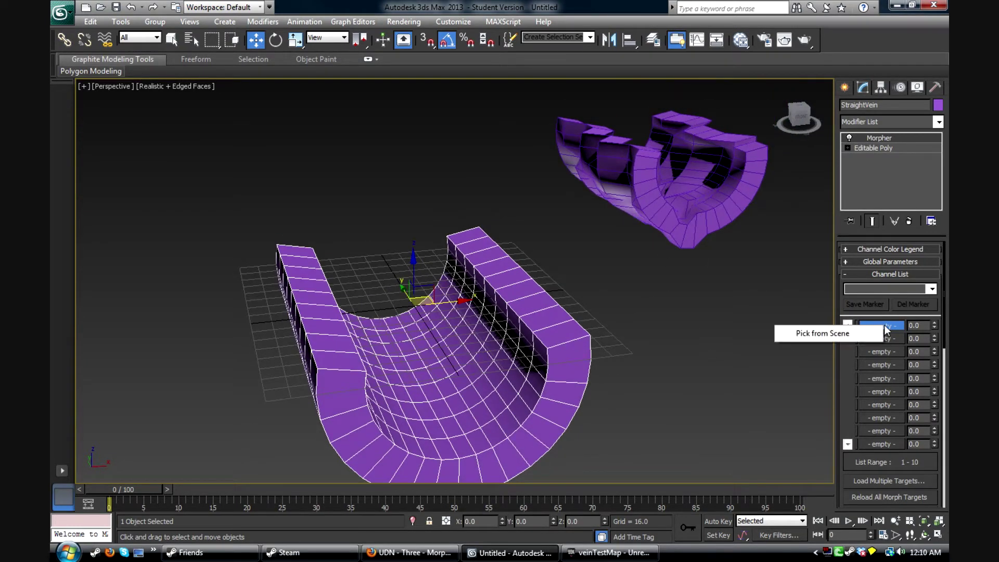
{"action": "left_click", "coordinate": [870, 336]}
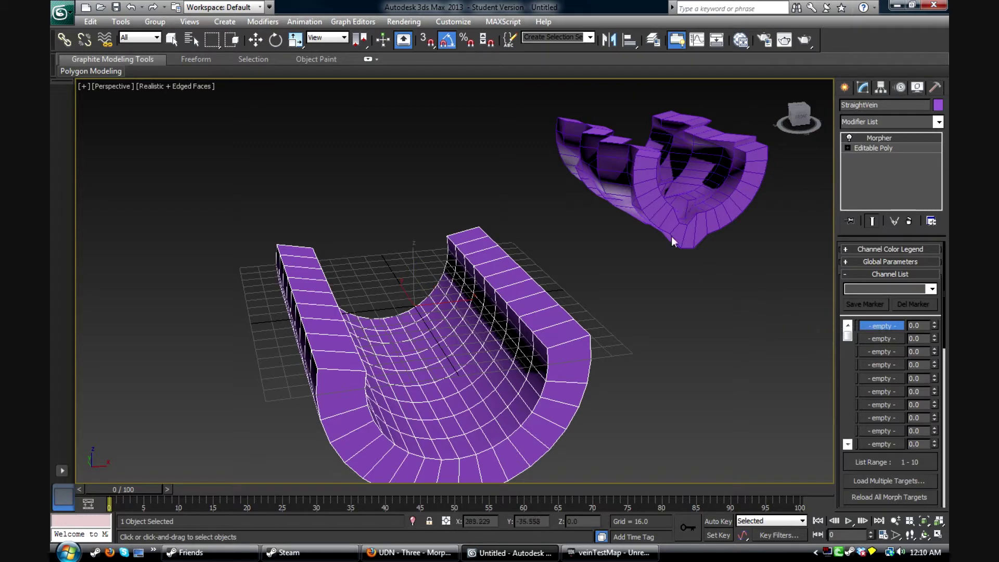
{"action": "left_click", "coordinate": [644, 193]}
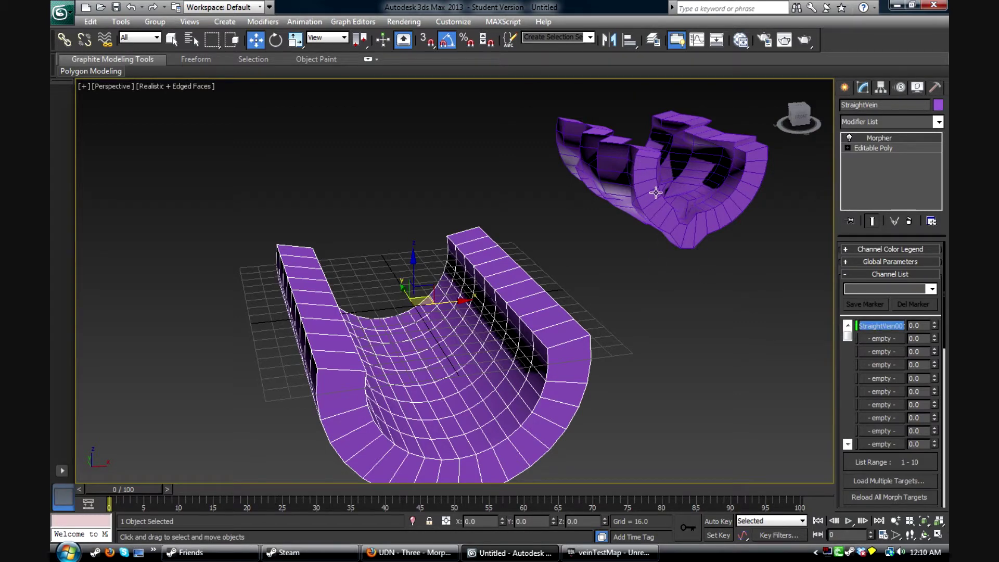
{"action": "middle_click_drag", "start_coordinate": [721, 349], "coordinate": [700, 350], "text": "alt"}
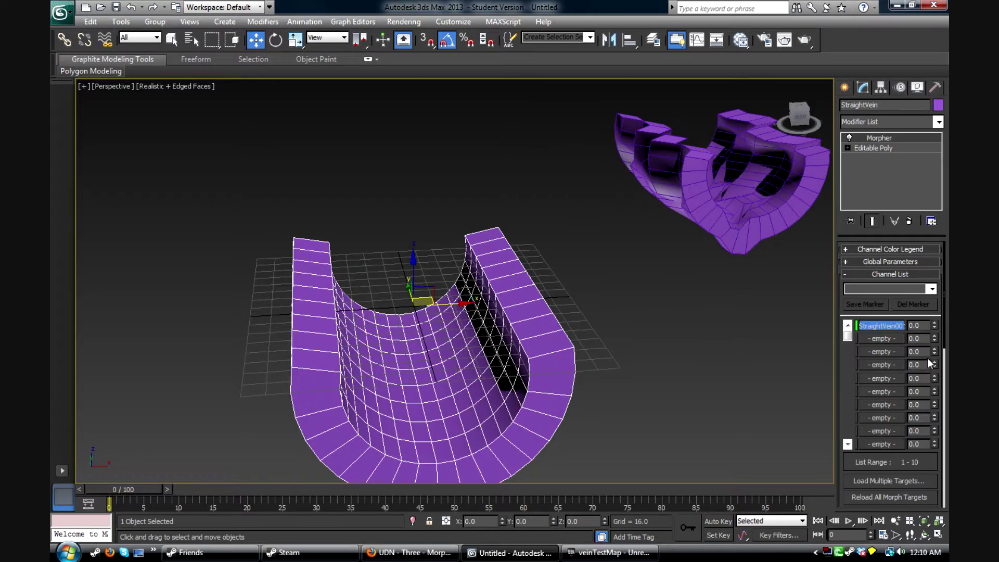
{"action": "mouse_move", "coordinate": [935, 327]}
{"action": "left_mouse_down"}
{"action": "mouse_move", "coordinate": [932, 270]}
{"action": "mouse_move", "coordinate": [933, 312]}
{"action": "mouse_move", "coordinate": [933, 281]}
{"action": "mouse_move", "coordinate": [931, 296]}
{"action": "mouse_move", "coordinate": [918, 261]}
{"action": "mouse_move", "coordinate": [919, 323]}
{"action": "left_mouse_up"}
Create a bone snapped to the grid origin inside the original vein and turn grid snapping off again.
{"action": "key", "text": "s"}
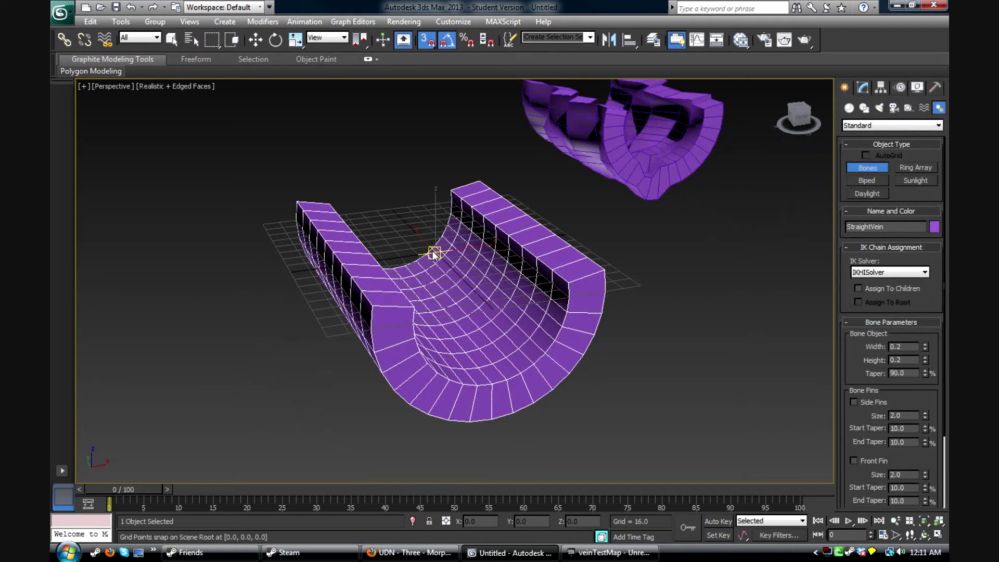
{"action": "left_click", "coordinate": [435, 253]}
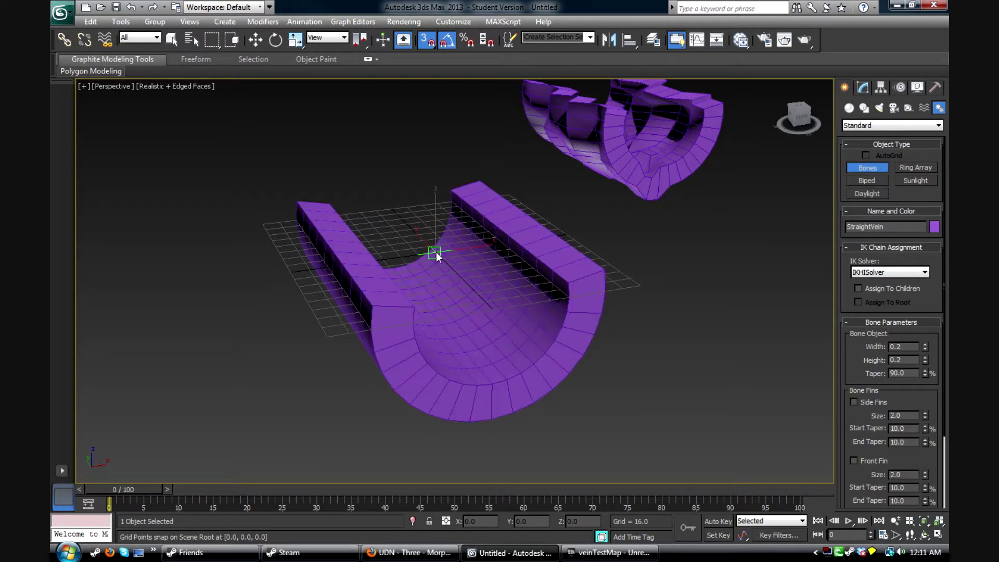
{"action": "right_click", "coordinate": [430, 245]}
{"action": "key", "text": "s"}
{"action": "middle_click_drag", "start_coordinate": [457, 260], "coordinate": [475, 275], "text": "alt"}
{"action": "key", "text": "z"}
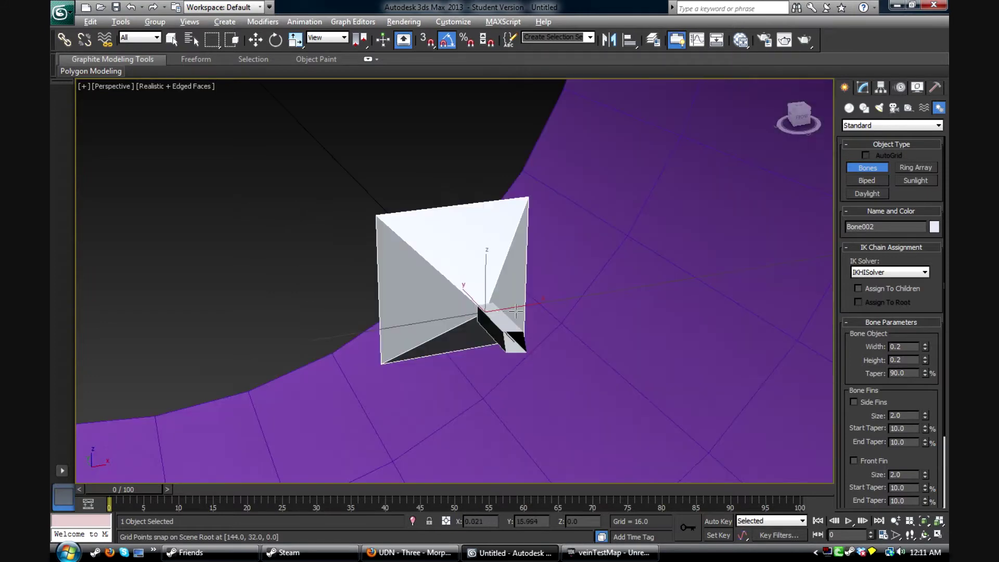
Remove the small extra end bone, keeping only the root bone at the origin.
{"action": "scroll", "coordinate": [514, 307], "scroll_direction": "down", "scroll_amount": 8}
{"action": "key", "text": "w"}
{"action": "left_click", "coordinate": [523, 289]}
Set the width and height of the remaining bone to 10.
{"action": "left_click", "coordinate": [863, 87]}
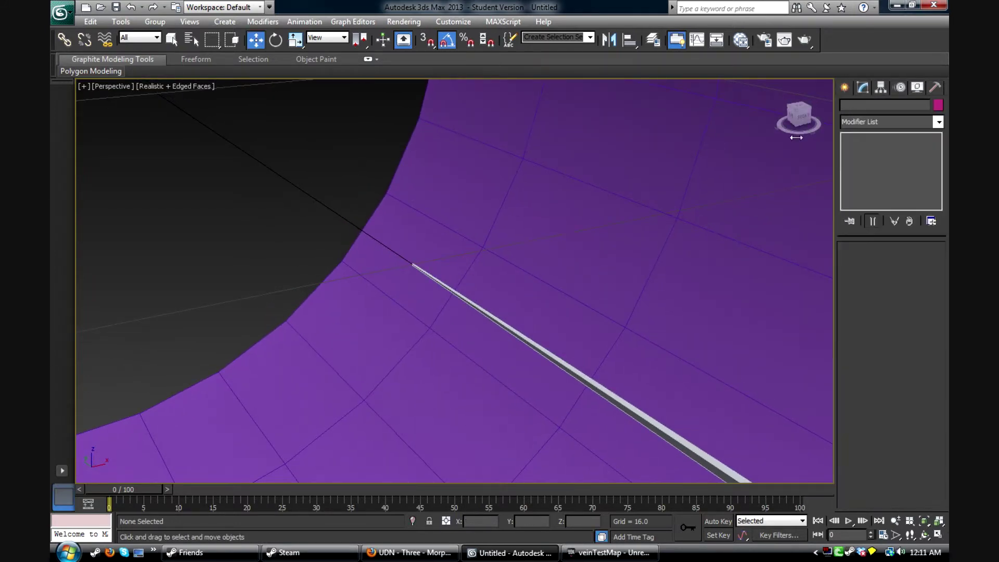
{"action": "middle_click_drag", "start_coordinate": [574, 231], "coordinate": [482, 194]}
{"action": "scroll", "coordinate": [469, 225], "scroll_direction": "down", "scroll_amount": 6}
{"action": "left_click", "coordinate": [544, 355]}
{"action": "middle_click_drag", "start_coordinate": [628, 319], "coordinate": [572, 332]}
{"action": "scroll", "coordinate": [658, 257], "scroll_direction": "down", "scroll_amount": 4}
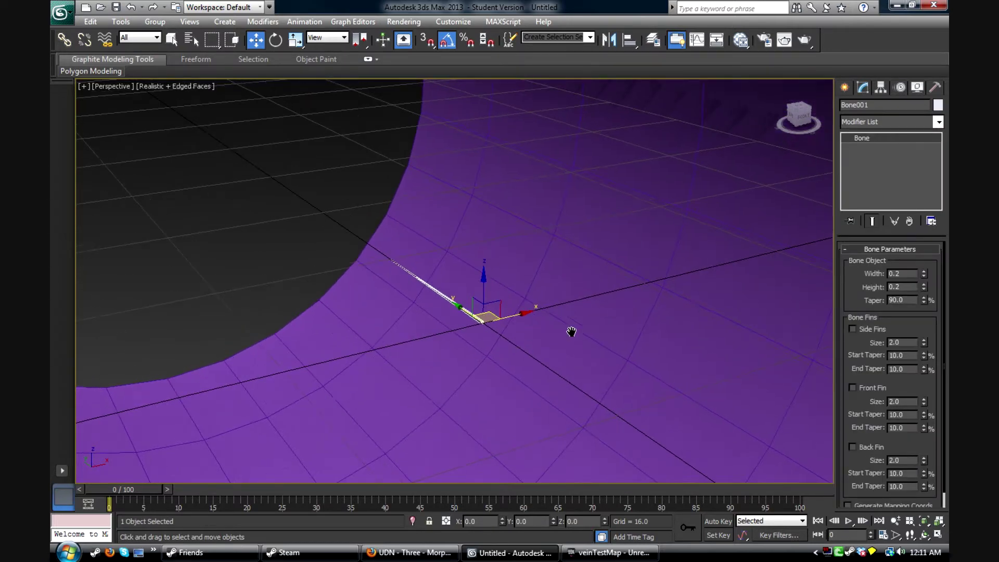
{"action": "left_click_drag", "start_coordinate": [926, 263], "coordinate": [925, 247]}
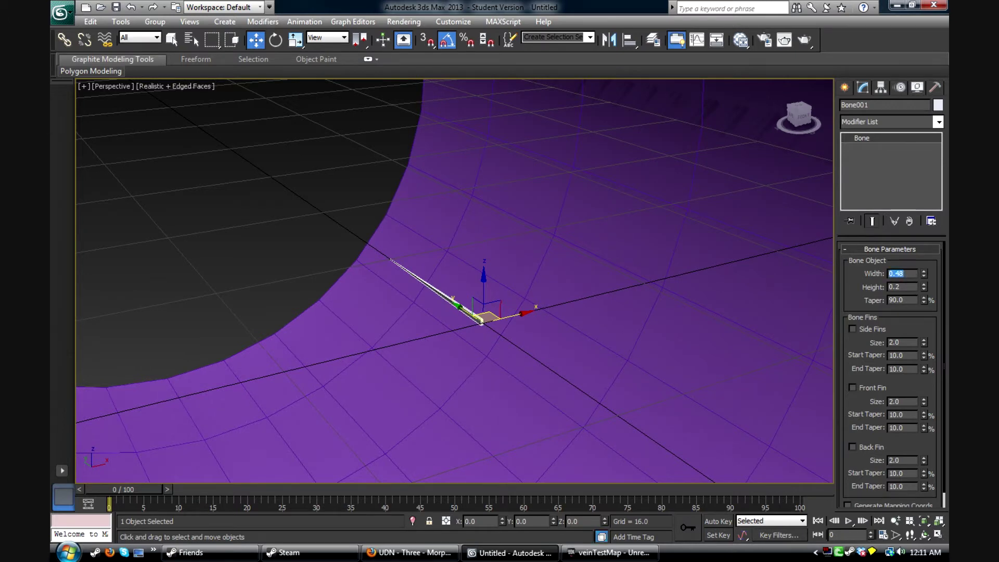
{"action": "type", "text": "10"}
{"action": "key", "text": "Tab"}
{"action": "key", "text": "Return"}
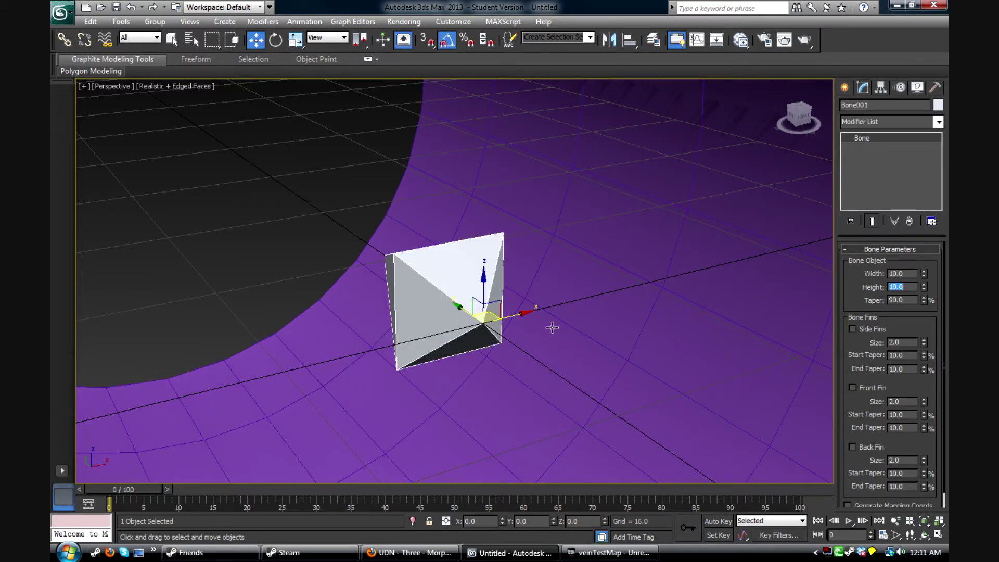
Select the original StraightVein mesh and apply a Skin modifier above its Morpher.
{"action": "scroll", "coordinate": [548, 315], "scroll_direction": "down", "scroll_amount": 5}
{"action": "middle_click_drag", "start_coordinate": [549, 314], "coordinate": [633, 257], "text": "alt"}
{"action": "left_click", "coordinate": [633, 257]}
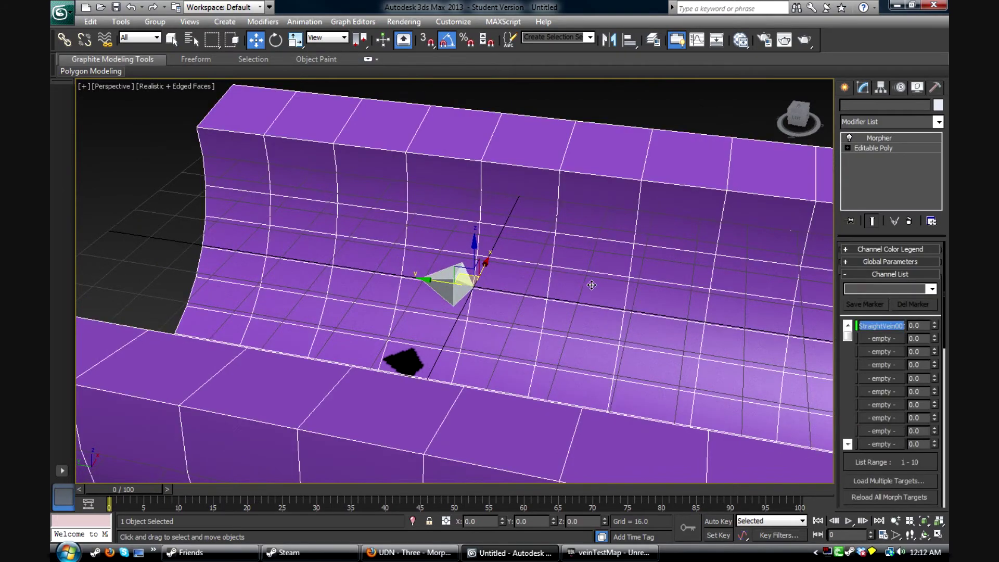
{"action": "scroll", "coordinate": [588, 286], "scroll_direction": "down", "scroll_amount": 10}
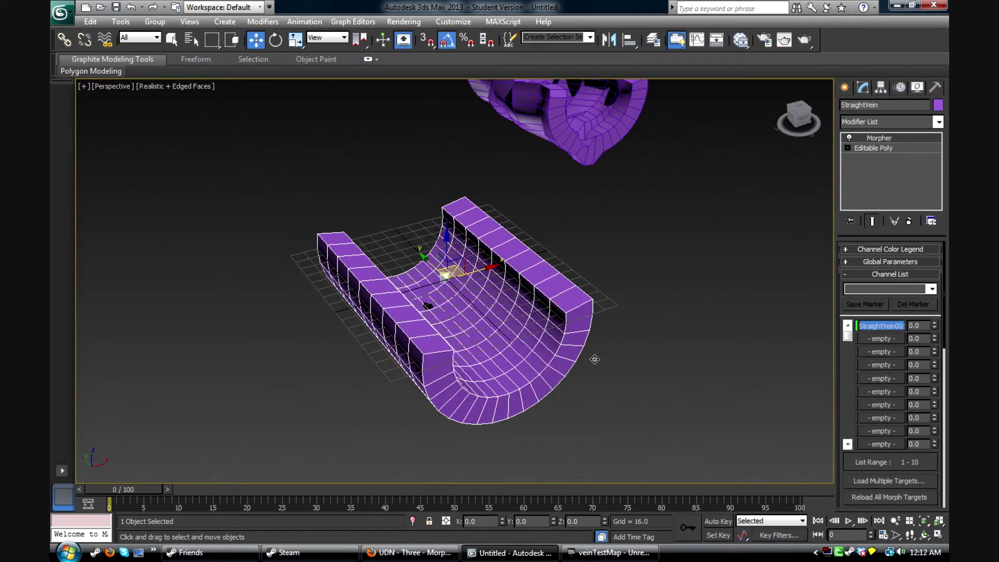
{"action": "left_click", "coordinate": [885, 123]}
{"action": "type", "text": "skin"}
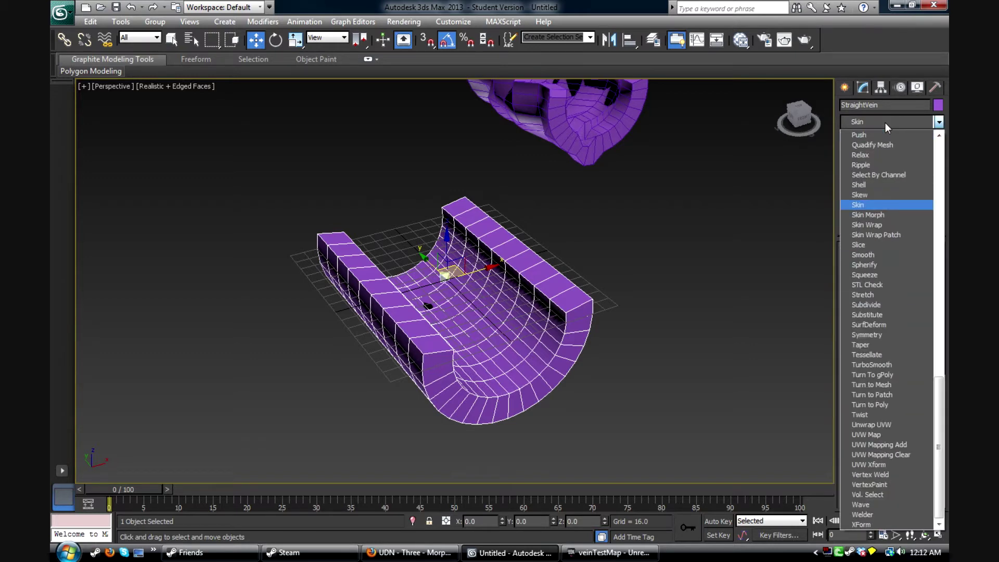
{"action": "key", "text": "Return"}
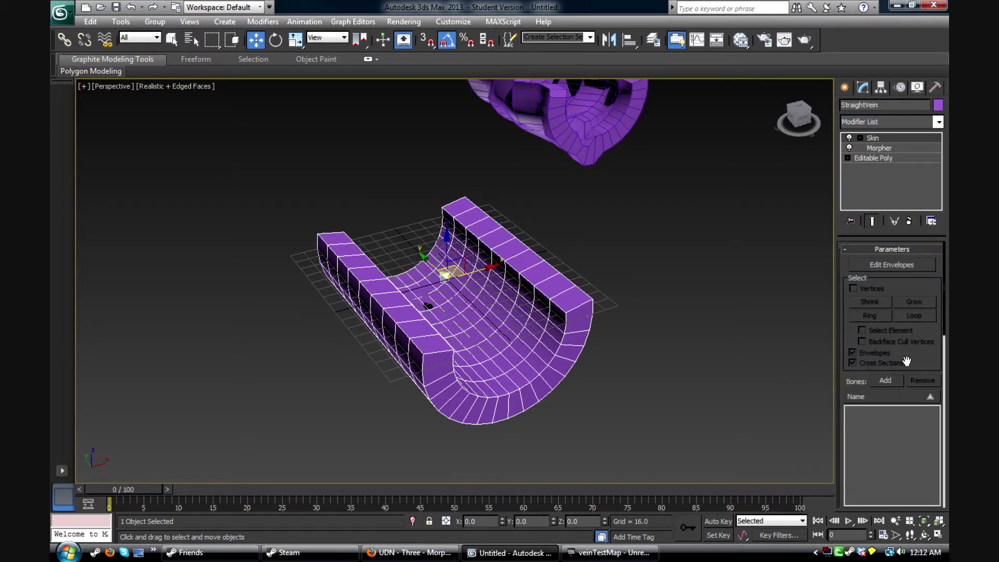
Add Bone001 to the Skin modifier's list of bones.
{"action": "scroll", "coordinate": [905, 353], "scroll_direction": "down", "scroll_amount": 2}
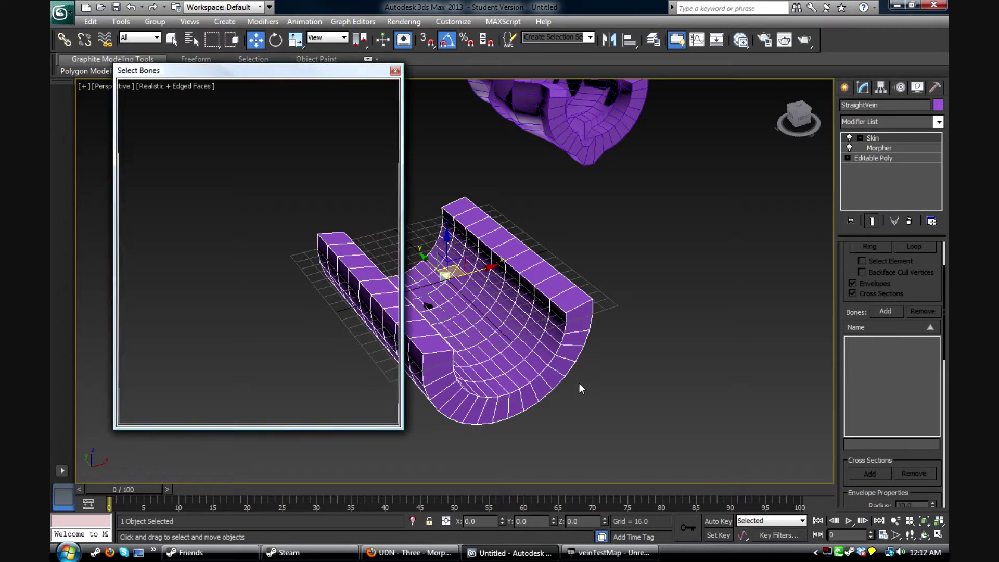
{"action": "left_click", "coordinate": [151, 145]}
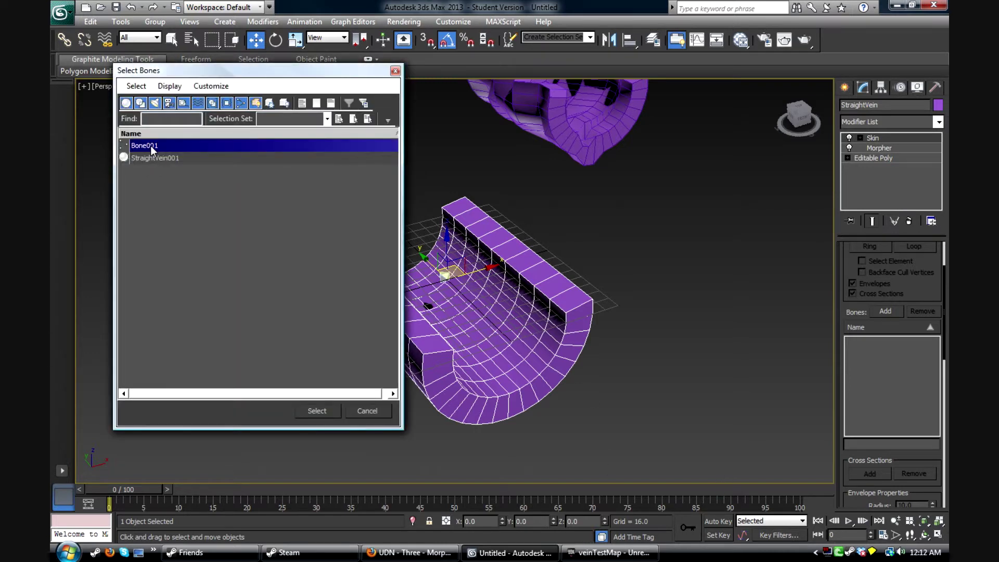
{"action": "left_click", "coordinate": [309, 411]}
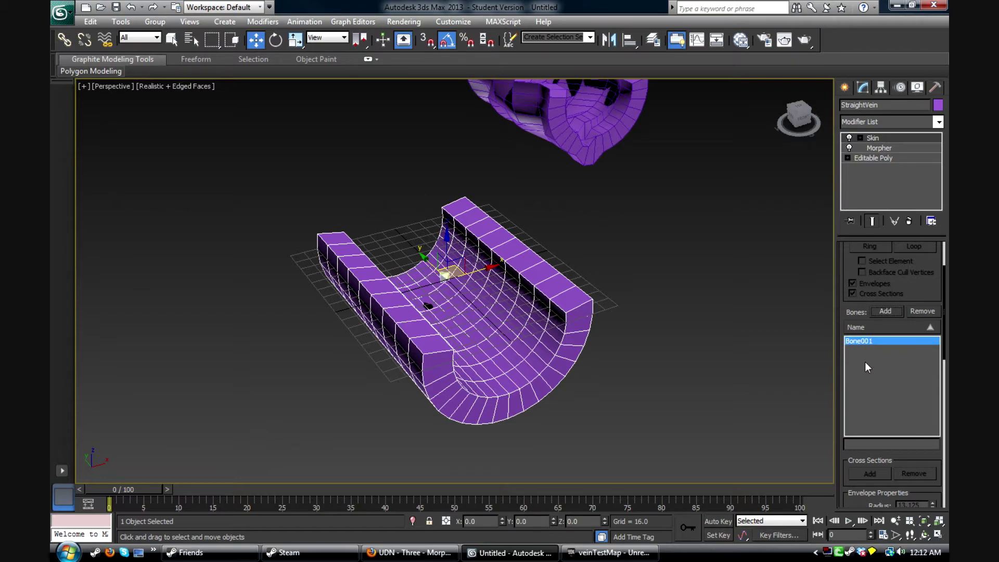
Check the Morpher and Skin modifiers in the stack and select the original vein together with its bone.
{"action": "middle_click_drag", "start_coordinate": [521, 339], "coordinate": [860, 283], "text": "alt"}
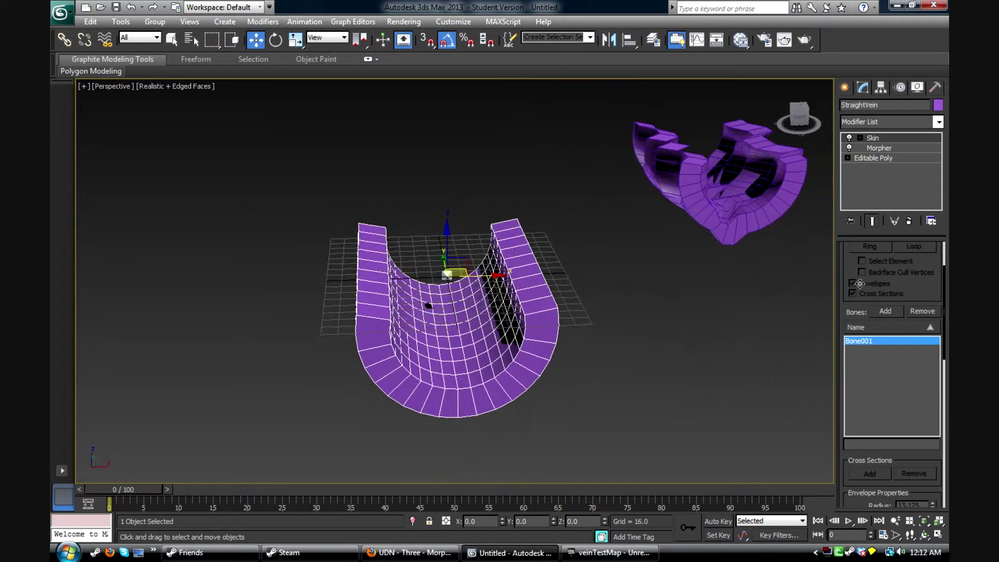
{"action": "left_click", "coordinate": [885, 149]}
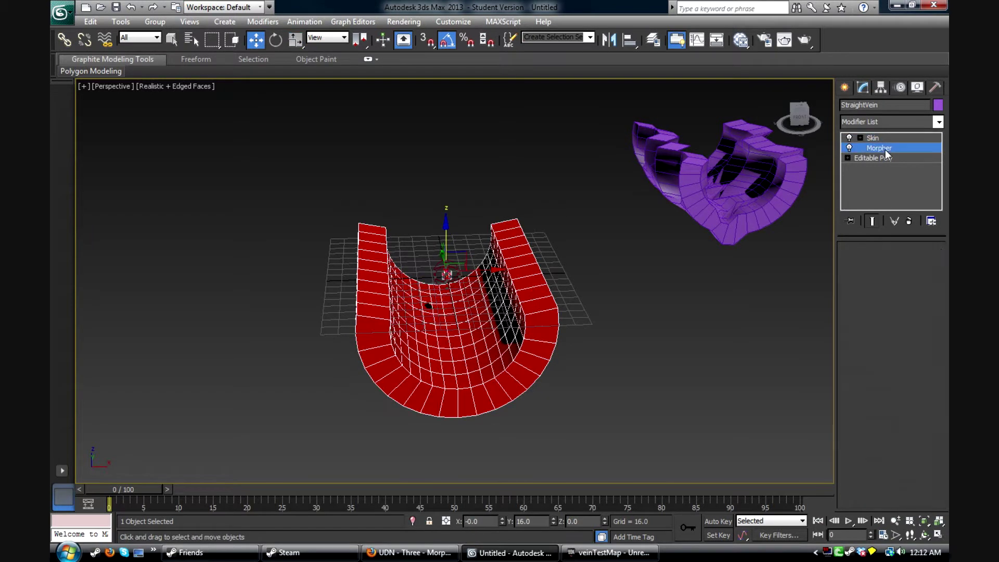
{"action": "left_click", "coordinate": [883, 139]}
{"action": "left_click", "coordinate": [459, 239]}
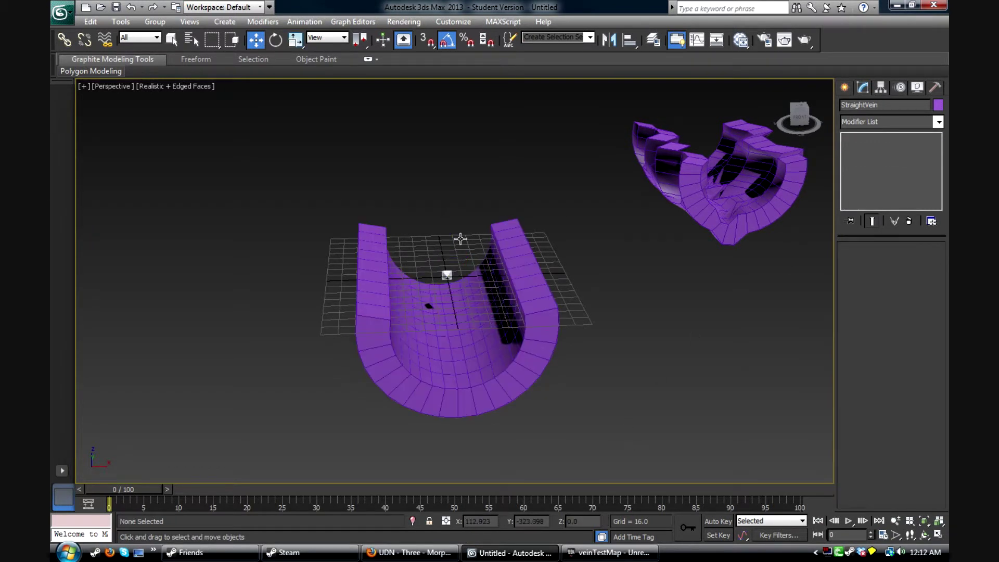
{"action": "middle_click_drag", "start_coordinate": [586, 330], "coordinate": [586, 323], "text": "alt"}
{"action": "left_click_drag", "start_coordinate": [227, 174], "coordinate": [578, 434]}
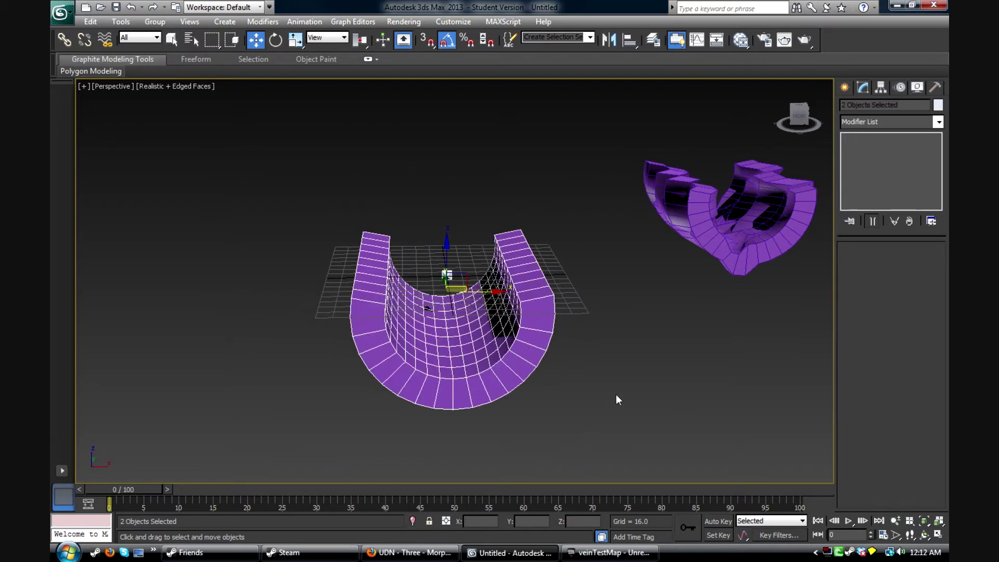
{"action": "middle_click_drag", "start_coordinate": [616, 401], "coordinate": [513, 339], "text": "alt"}
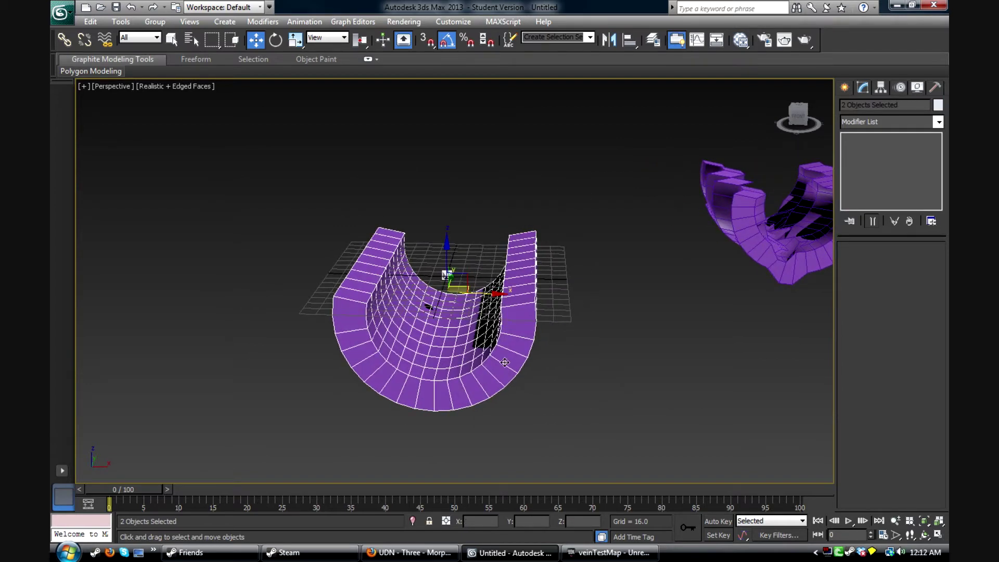
{"action": "middle_click_drag", "start_coordinate": [563, 358], "coordinate": [617, 346], "text": "alt"}
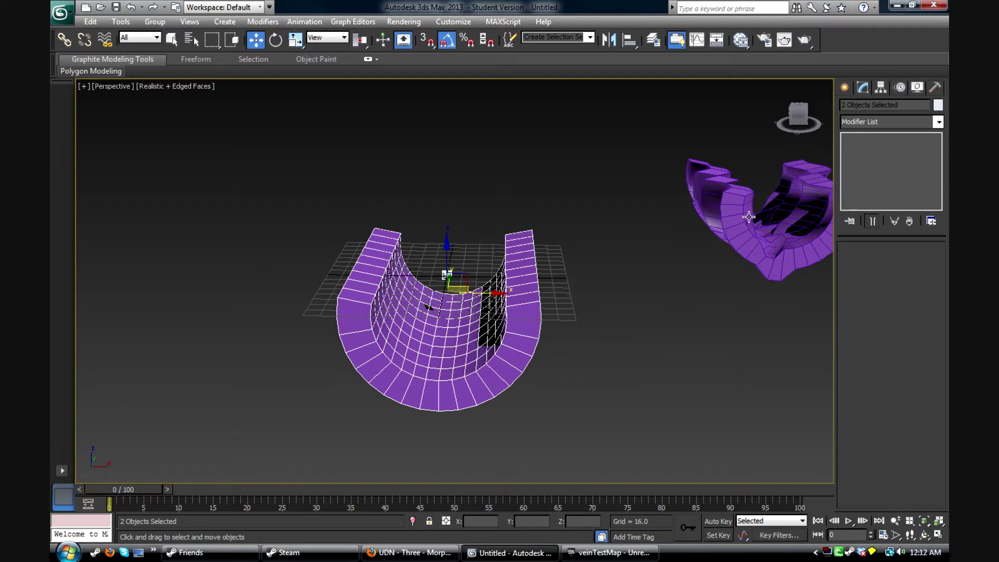
{"action": "left_click", "coordinate": [748, 217]}
{"action": "left_click_drag", "start_coordinate": [266, 225], "coordinate": [570, 421]}
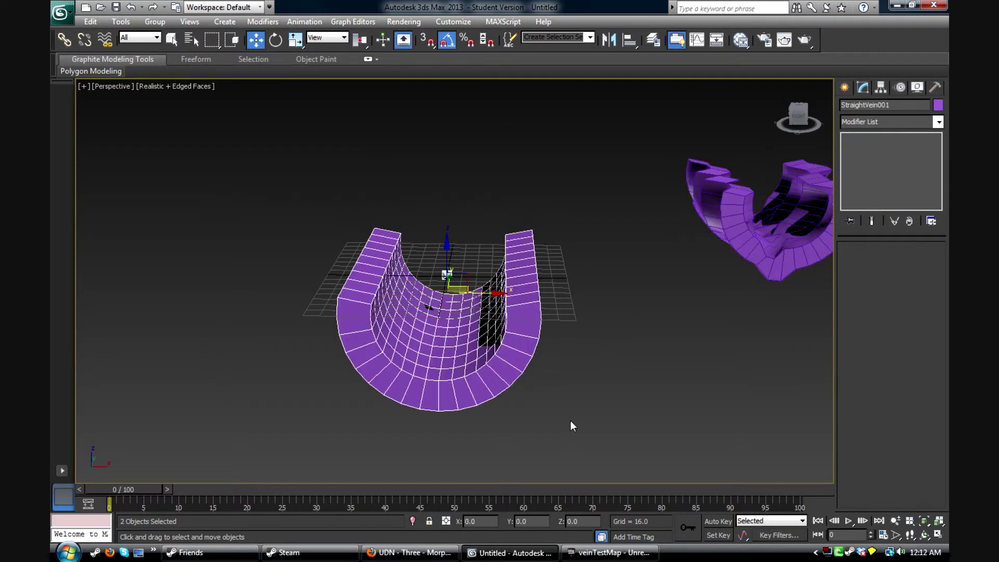
Export only the selected vein and bone as an FBX file named morphTest in the GameWizards folder.
{"action": "left_click", "coordinate": [57, 12]}
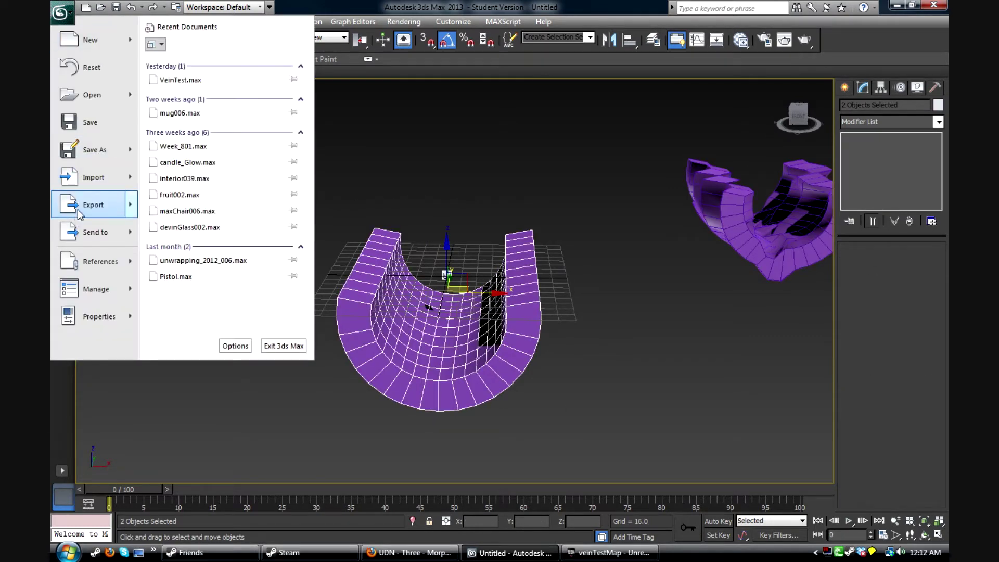
{"action": "mouse_move", "coordinate": [144, 204]}
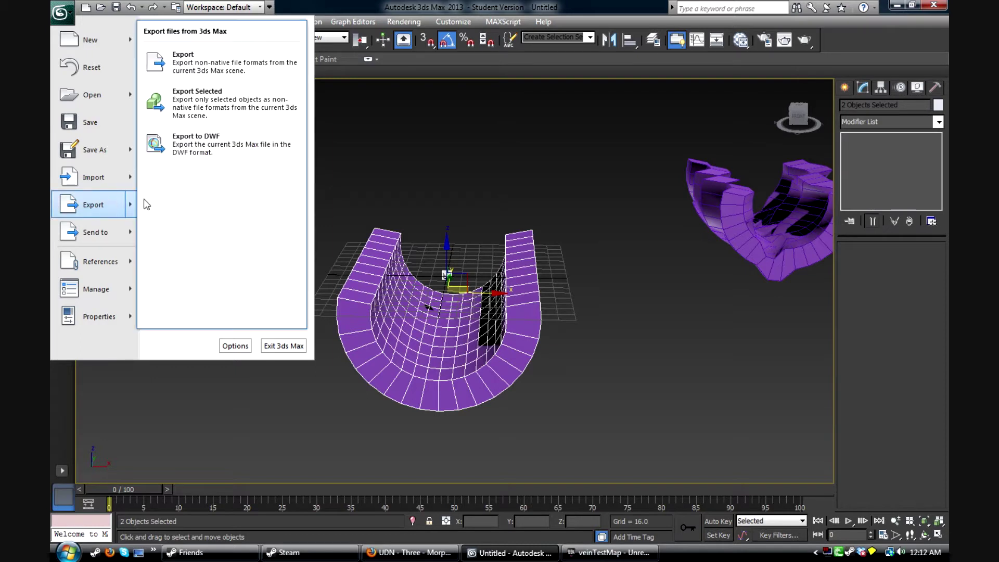
{"action": "left_click", "coordinate": [225, 104]}
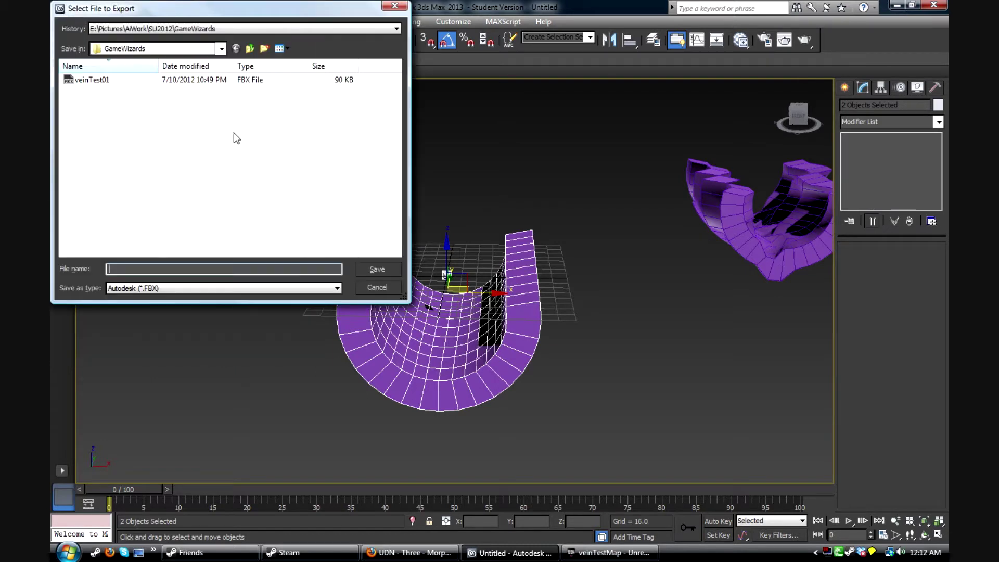
{"action": "type", "text": "morphTest"}
{"action": "key", "text": "Return"}
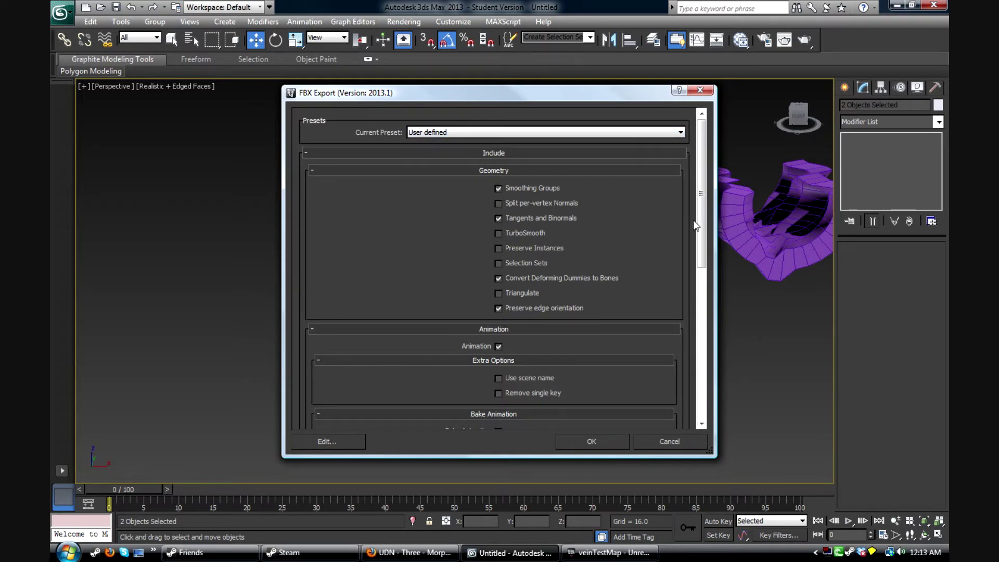
Review the FBX animation options, keep Deformations, Skins and Morphs enabled, and complete the export.
{"action": "scroll", "coordinate": [697, 227], "scroll_direction": "down", "scroll_amount": 3}
{"action": "left_click", "coordinate": [480, 260]}
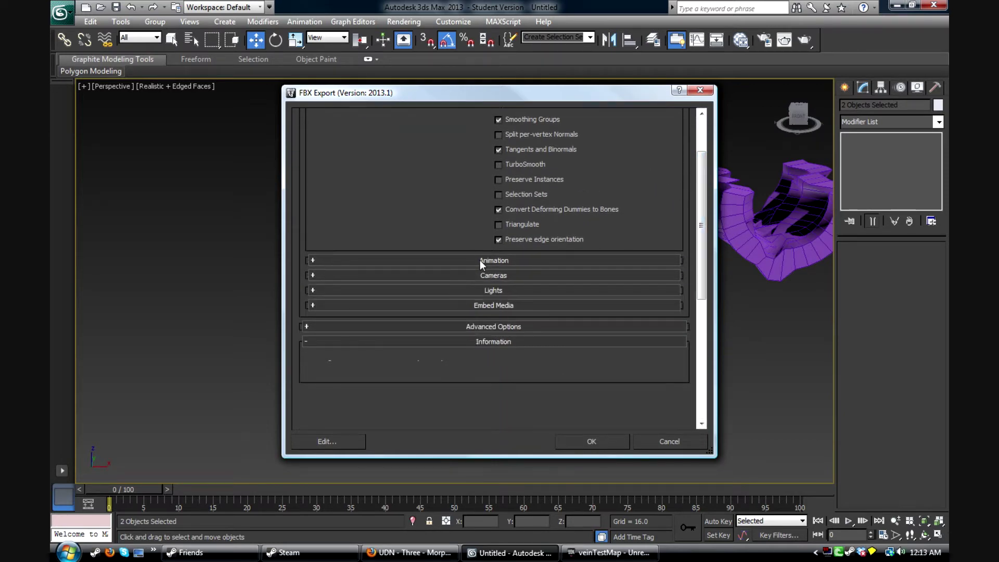
{"action": "left_click", "coordinate": [474, 295]}
{"action": "scroll", "coordinate": [533, 270], "scroll_direction": "down", "scroll_amount": 5}
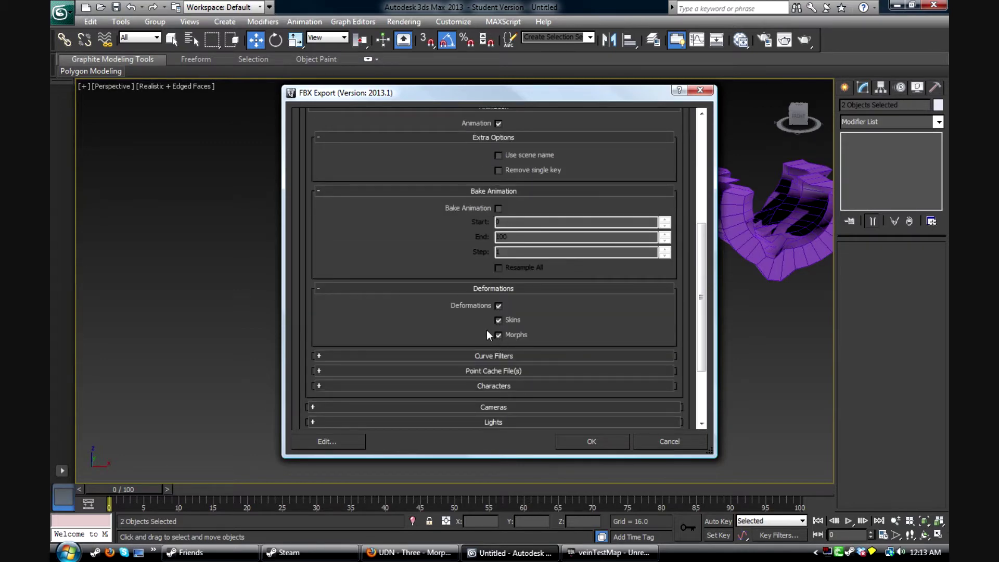
{"action": "left_click", "coordinate": [592, 441]}
{"action": "key", "text": "q"}
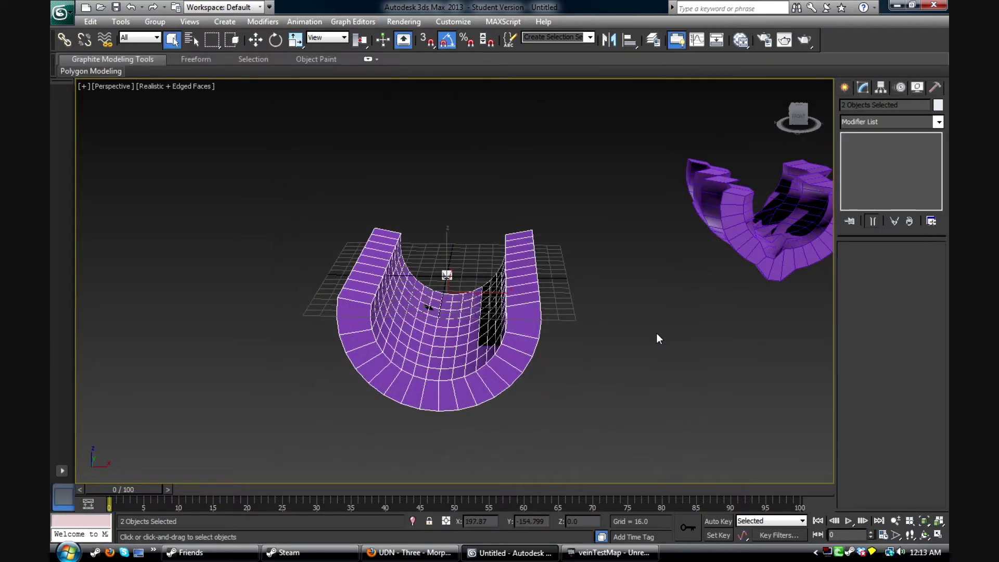
Switch to the Unreal Development Kit and choose the morphTest FBX file for import through the Content Browser.
{"action": "left_click", "coordinate": [608, 552]}
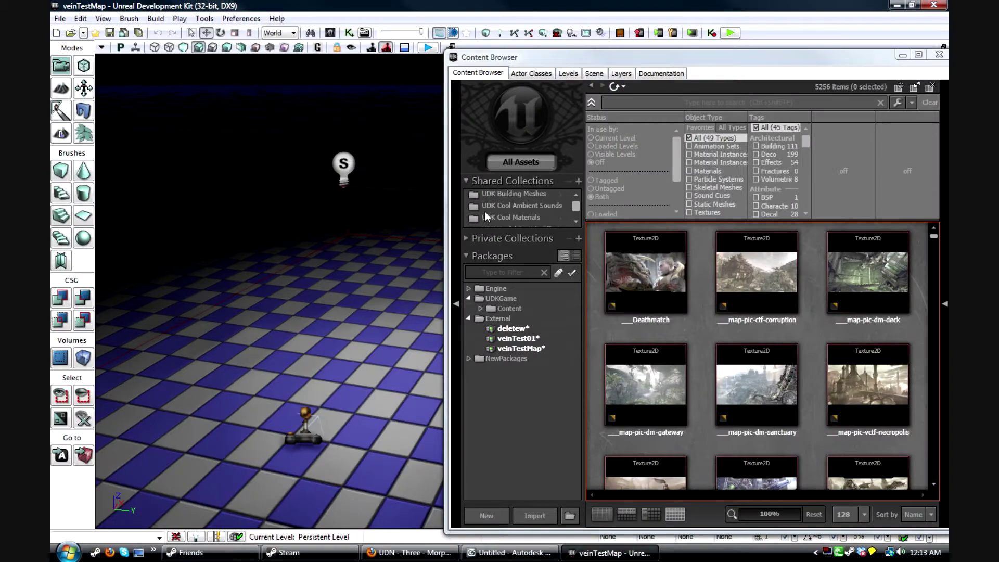
{"action": "left_click_drag", "start_coordinate": [600, 63], "coordinate": [619, 23]}
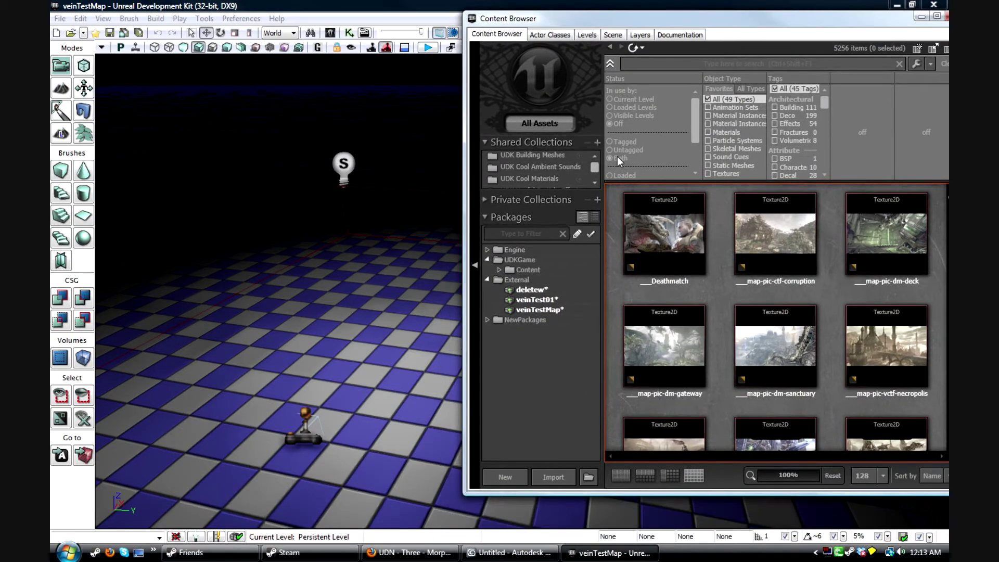
{"action": "left_click", "coordinate": [546, 476]}
{"action": "left_click_drag", "start_coordinate": [214, 39], "coordinate": [700, 71]}
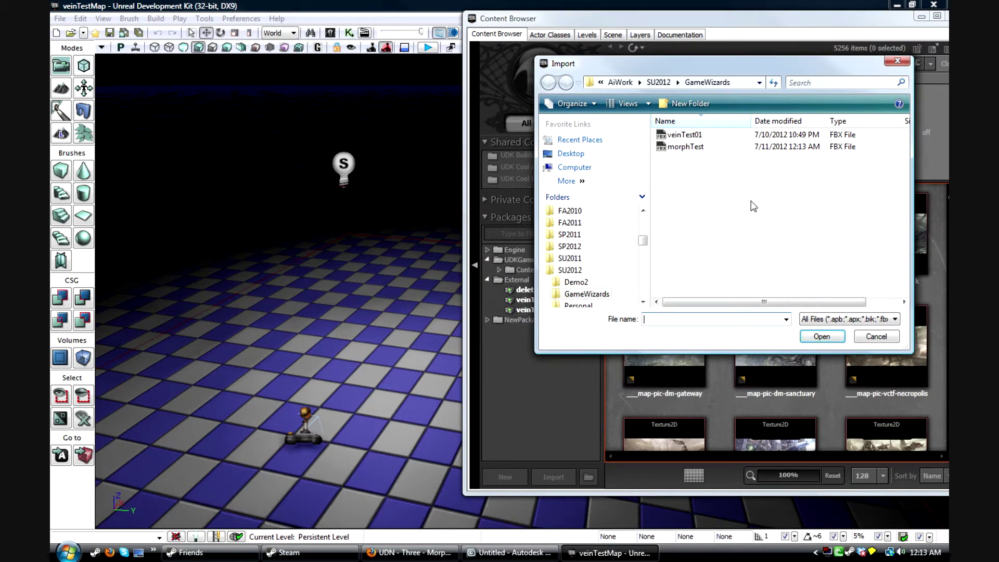
{"action": "left_click", "coordinate": [699, 148]}
{"action": "left_click", "coordinate": [807, 336]}
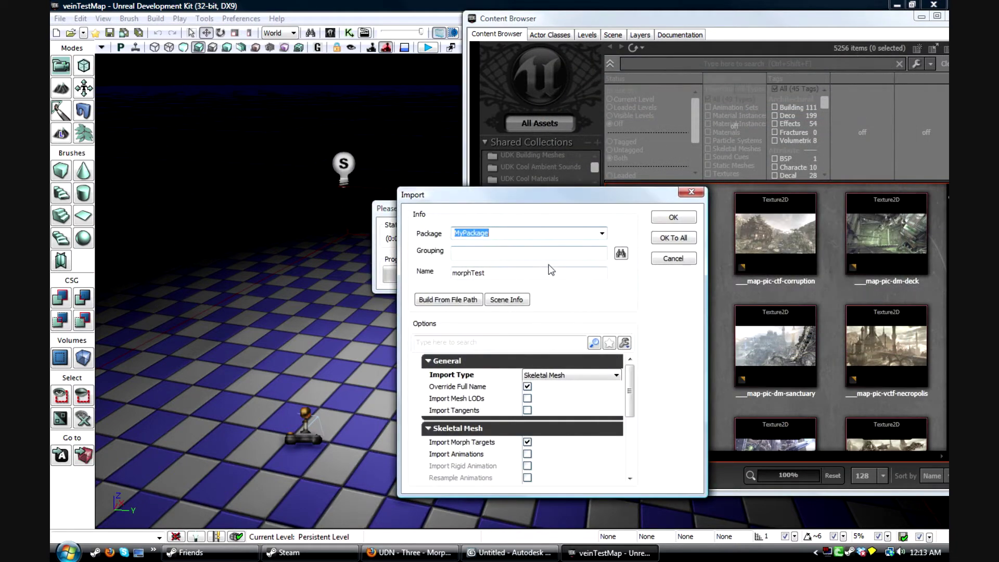
Import morphTest as a Skeletal Mesh into MyPackage with Override Full Name and Import Morph Targets enabled.
{"action": "left_click_drag", "start_coordinate": [508, 186], "coordinate": [488, 101]}
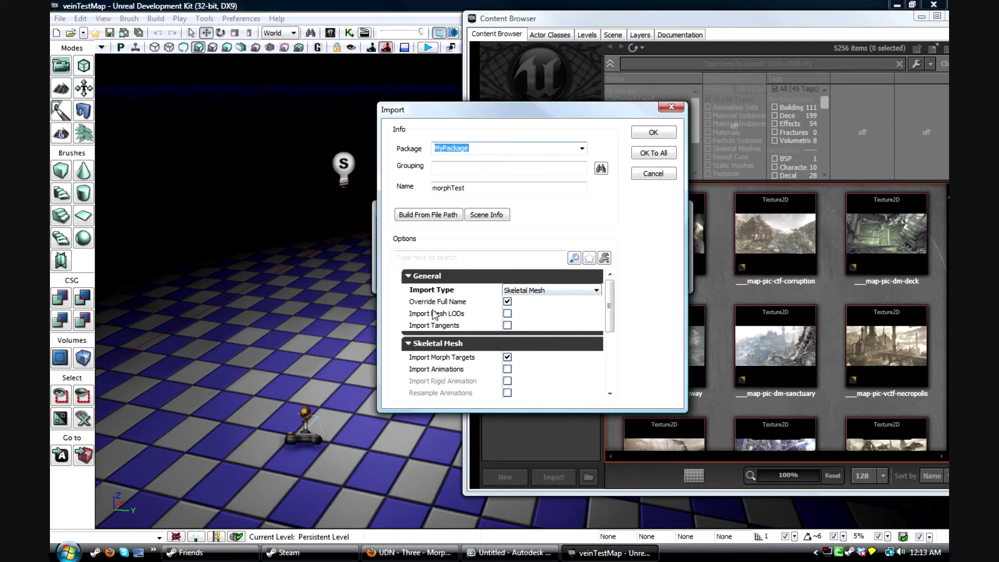
{"action": "left_click", "coordinate": [507, 301]}
{"action": "left_click", "coordinate": [508, 357]}
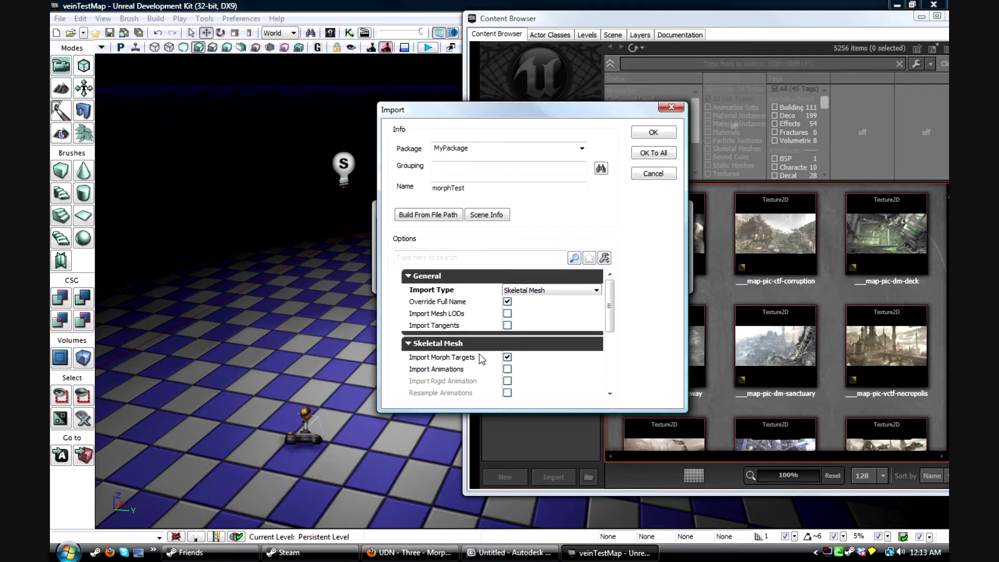
{"action": "left_click", "coordinate": [658, 137]}
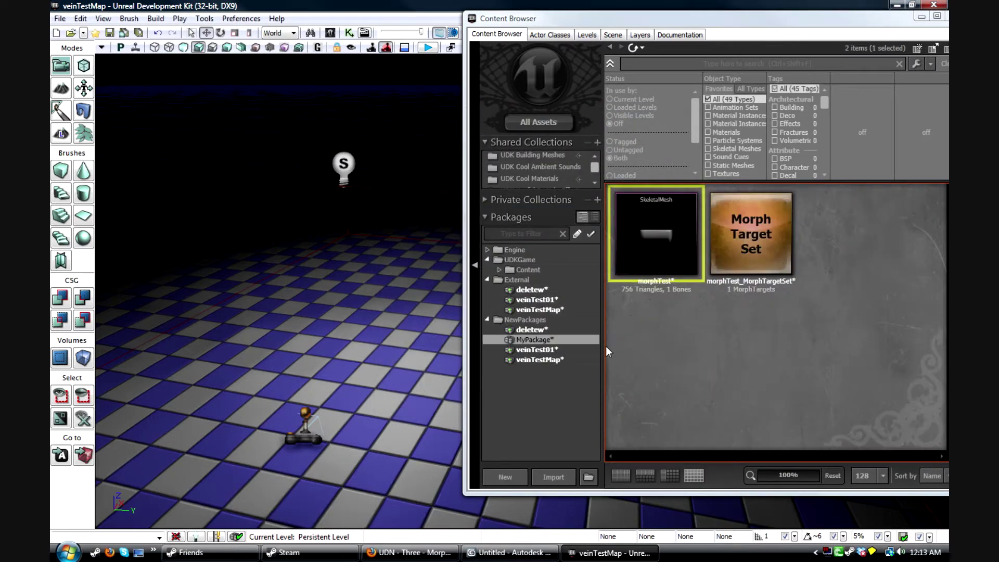
Open the imported morphTest_MorphTargetSet in the AnimSet Editor and inspect the vein mesh from an angle.
{"action": "double_click", "coordinate": [733, 241]}
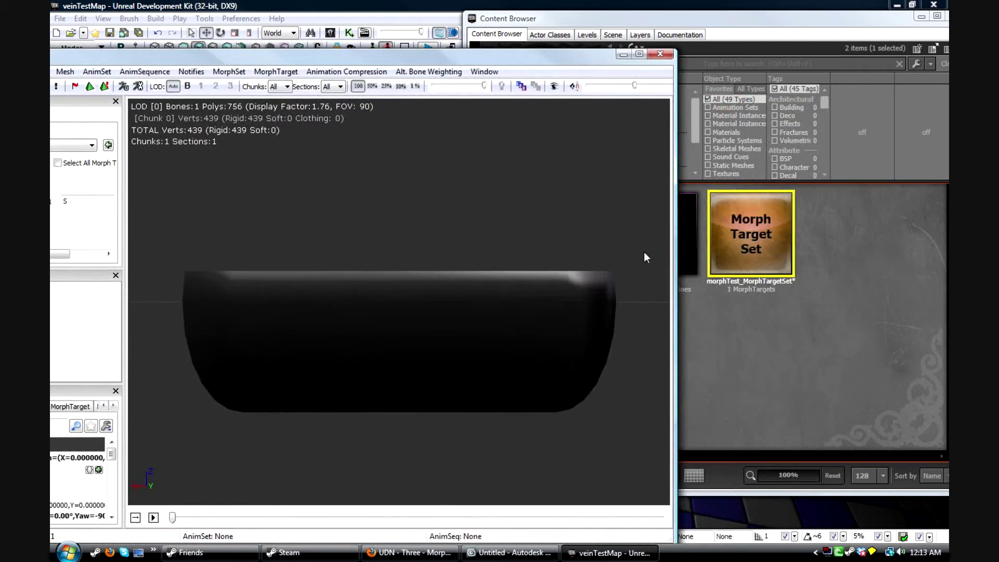
{"action": "left_click_drag", "start_coordinate": [450, 263], "coordinate": [425, 204]}
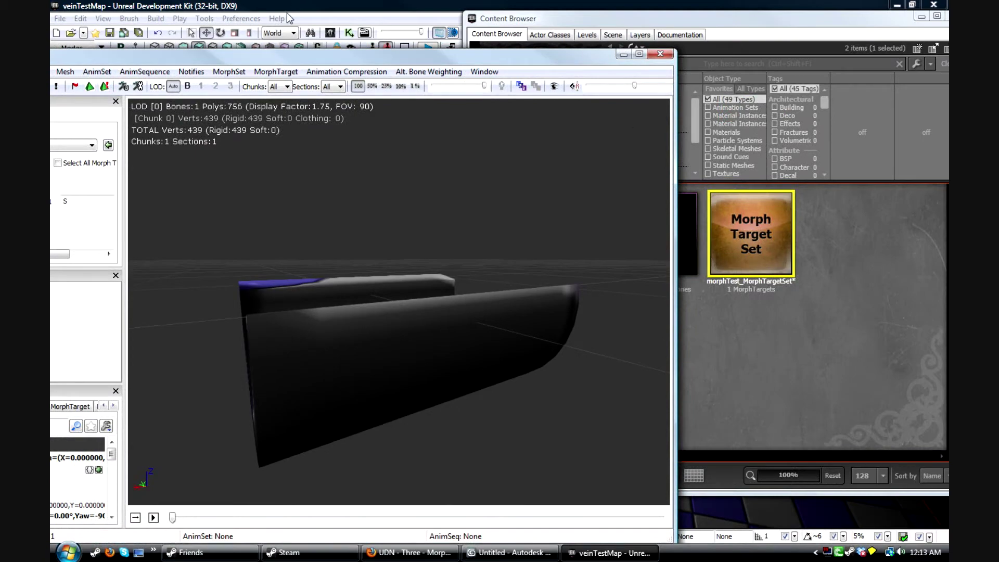
{"action": "left_click_drag", "start_coordinate": [299, 59], "coordinate": [499, 19]}
{"action": "left_click_drag", "start_coordinate": [482, 191], "coordinate": [227, 229]}
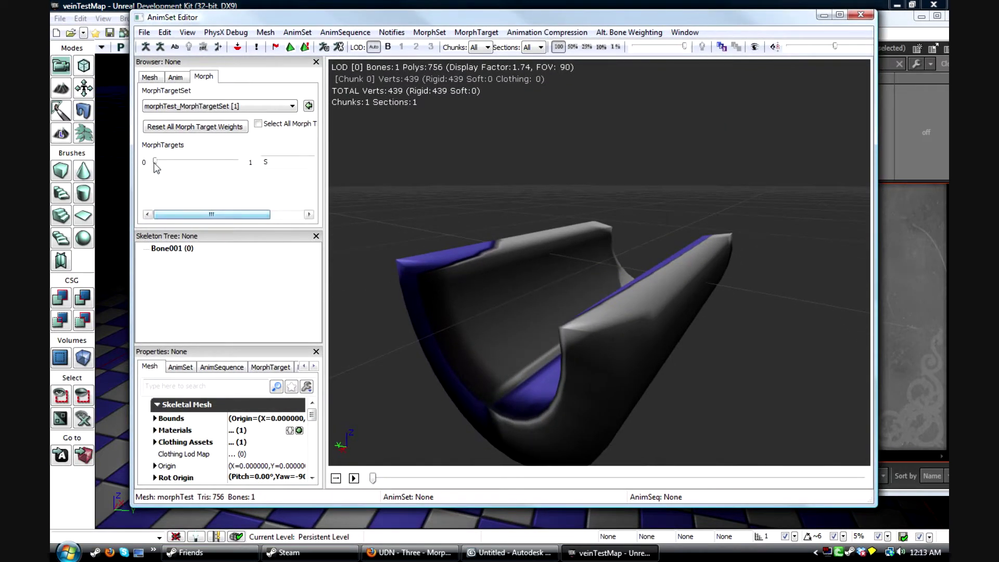
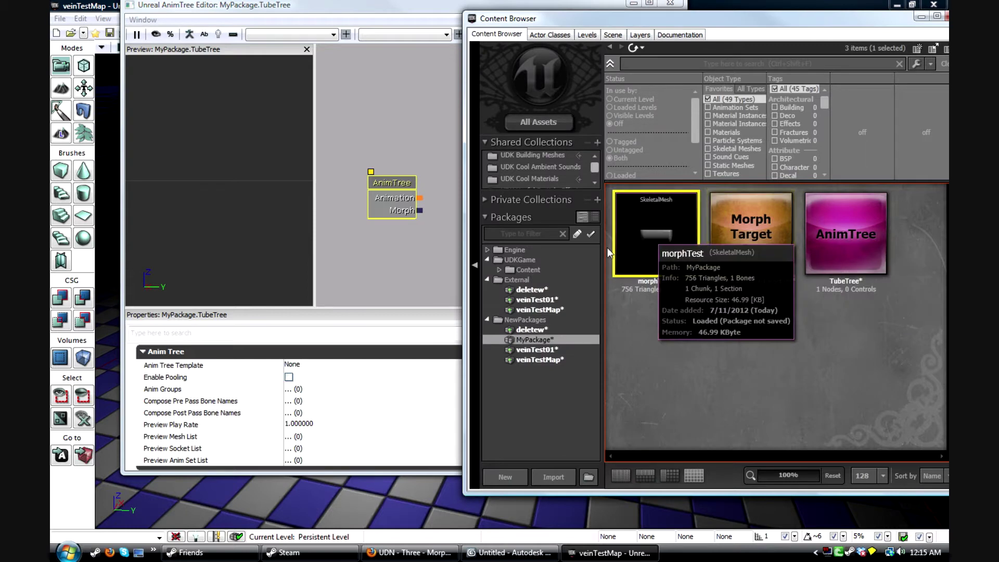
Add a Preview Mesh List entry to TubeTree and assign the morphTest skeletal mesh as its Preview Skel Mesh.
{"action": "left_click", "coordinate": [402, 210]}
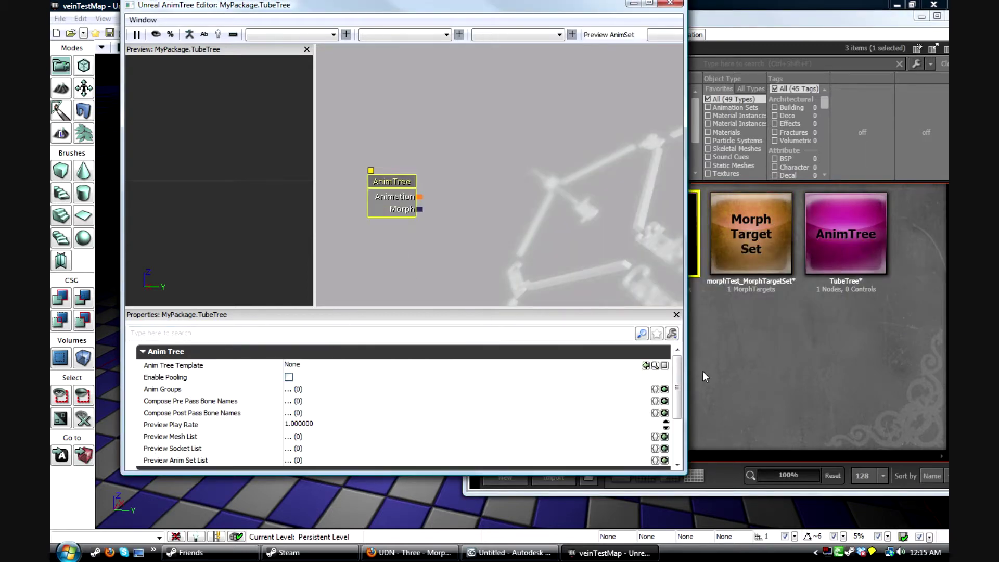
{"action": "scroll", "coordinate": [678, 411], "scroll_direction": "down", "scroll_amount": 1}
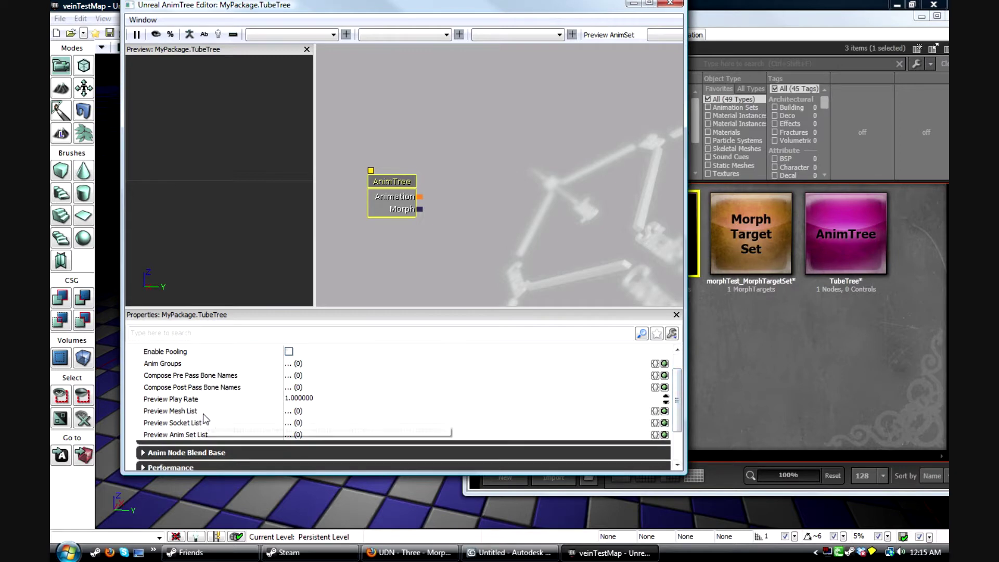
{"action": "left_click", "coordinate": [664, 411]}
{"action": "left_click", "coordinate": [150, 422]}
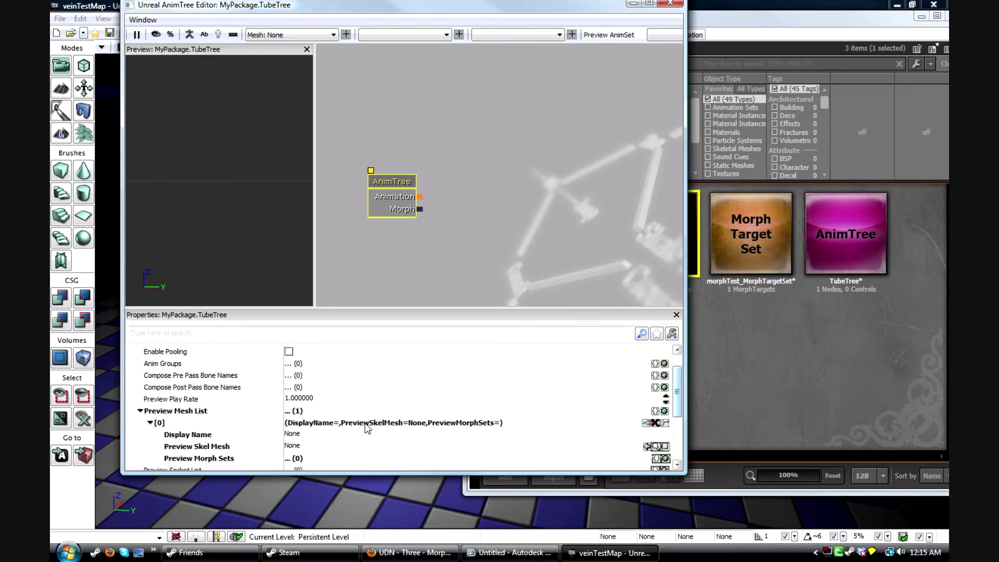
{"action": "scroll", "coordinate": [368, 428], "scroll_direction": "down", "scroll_amount": 1}
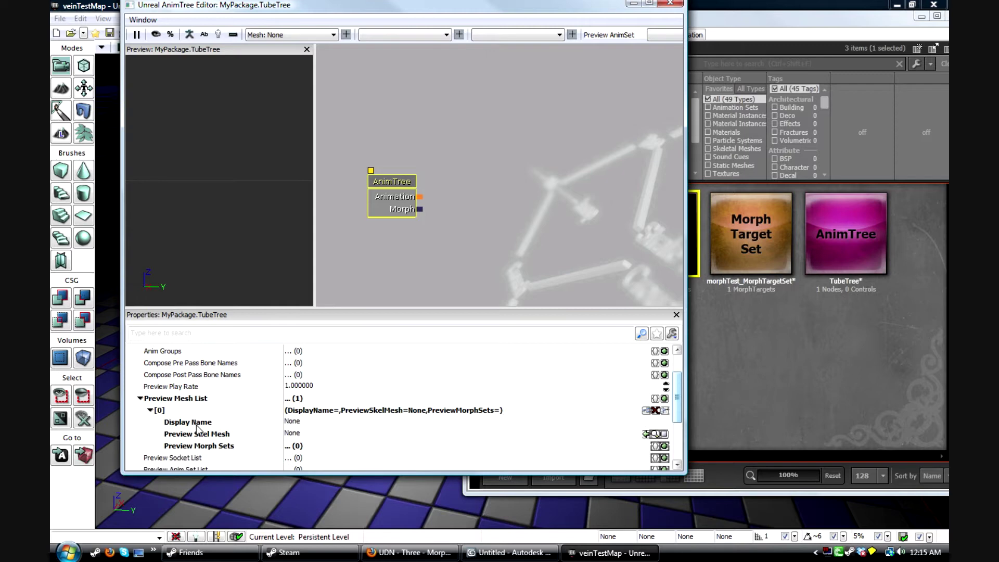
{"action": "left_click", "coordinate": [646, 434]}
{"action": "left_click_drag", "start_coordinate": [224, 219], "coordinate": [252, 215]}
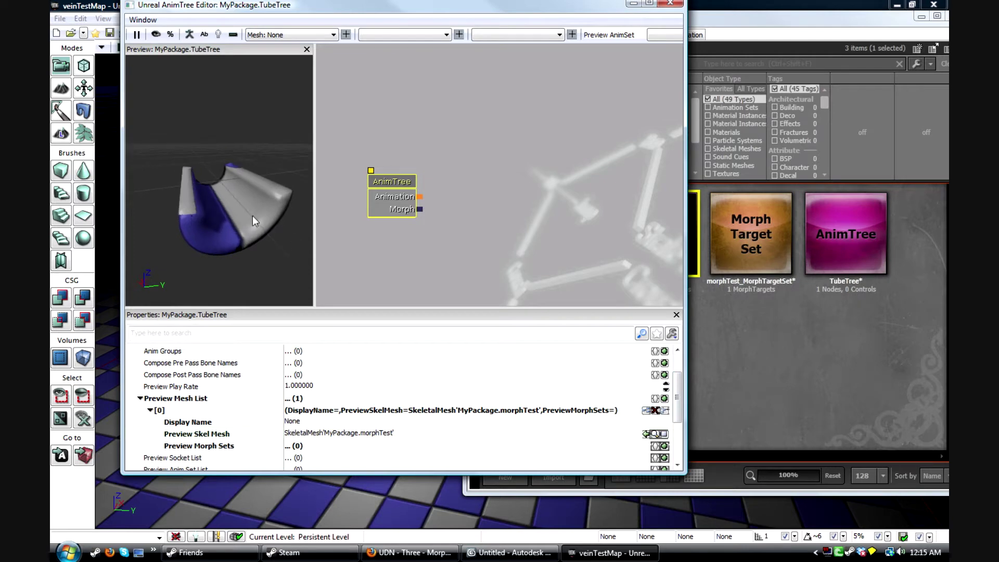
Add a Preview Morph Sets item to the preview mesh entry and assign morphTest_MorphTargetSet to it.
{"action": "left_click", "coordinate": [760, 232]}
{"action": "left_click", "coordinate": [760, 231]}
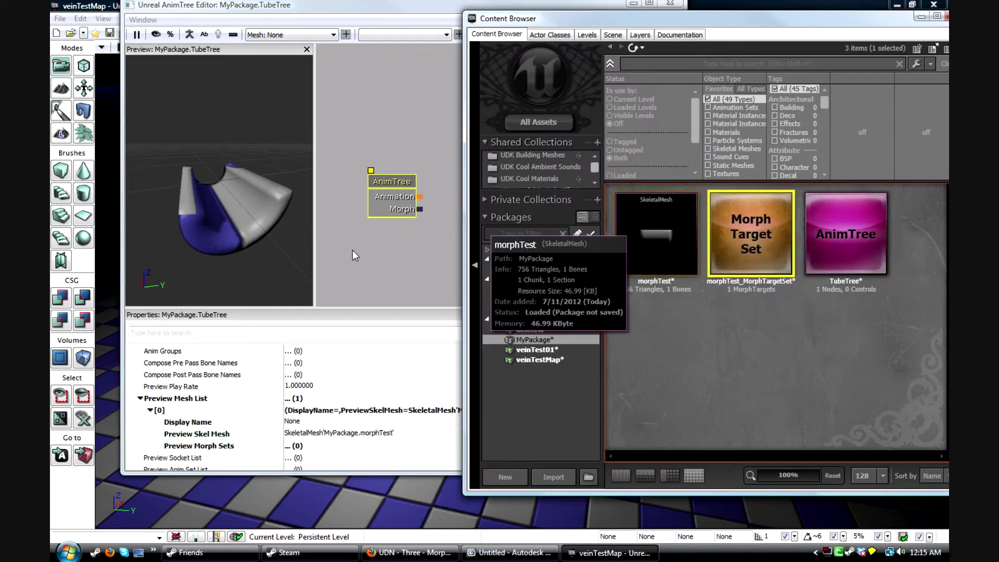
{"action": "left_click", "coordinate": [393, 179]}
{"action": "left_click_drag", "start_coordinate": [678, 395], "coordinate": [677, 414]}
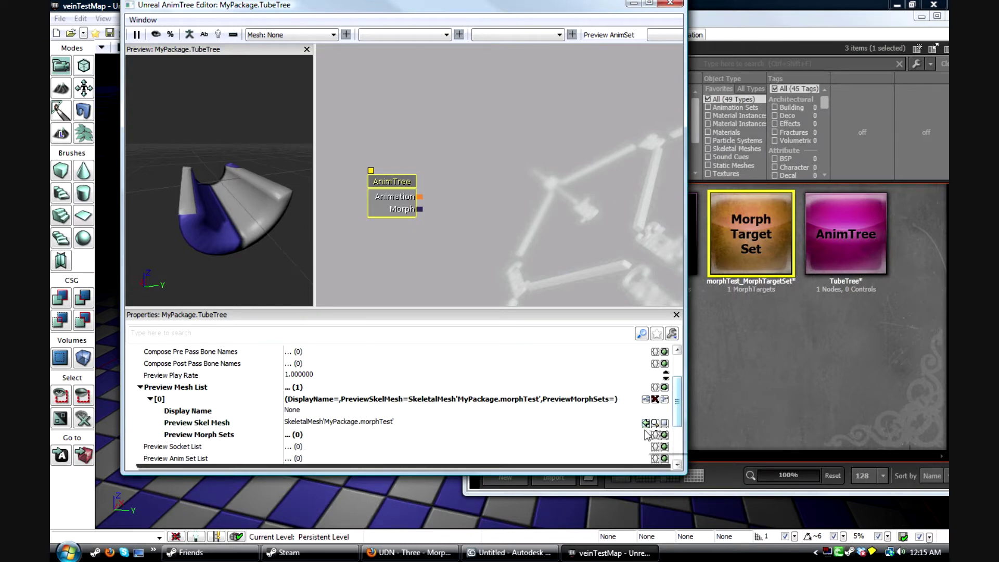
{"action": "left_click", "coordinate": [665, 436]}
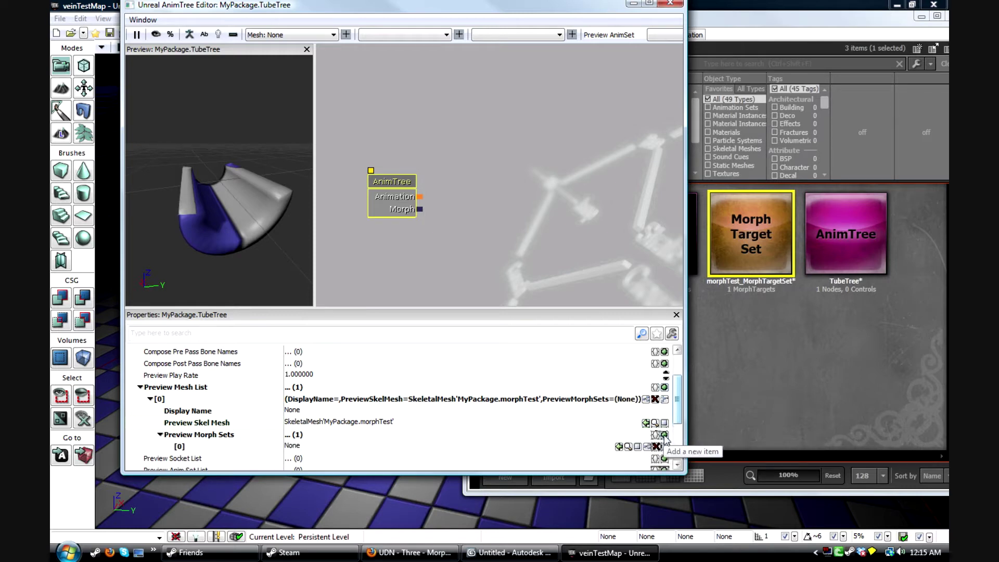
{"action": "left_click", "coordinate": [636, 446]}
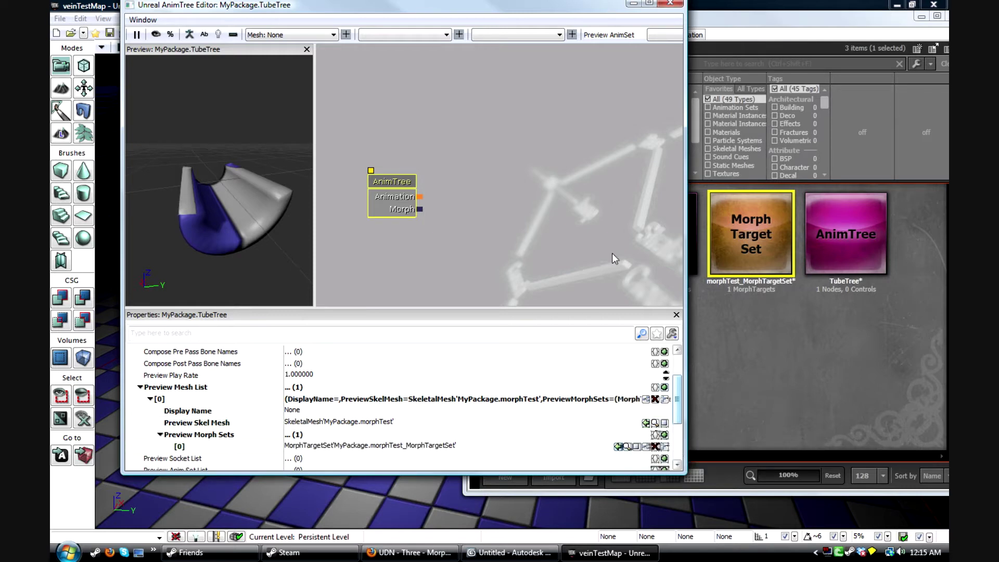
Add a MorphNodeWeight node beside the AnimTree node and connect its Out to the AnimTree's Morph input.
{"action": "left_click_drag", "start_coordinate": [547, 187], "coordinate": [539, 157]}
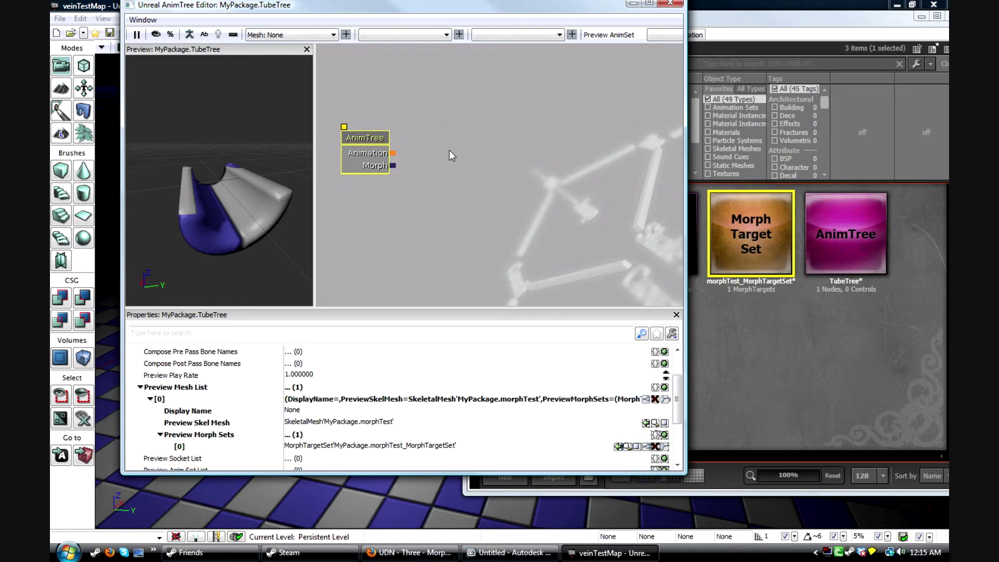
{"action": "right_click", "coordinate": [480, 159]}
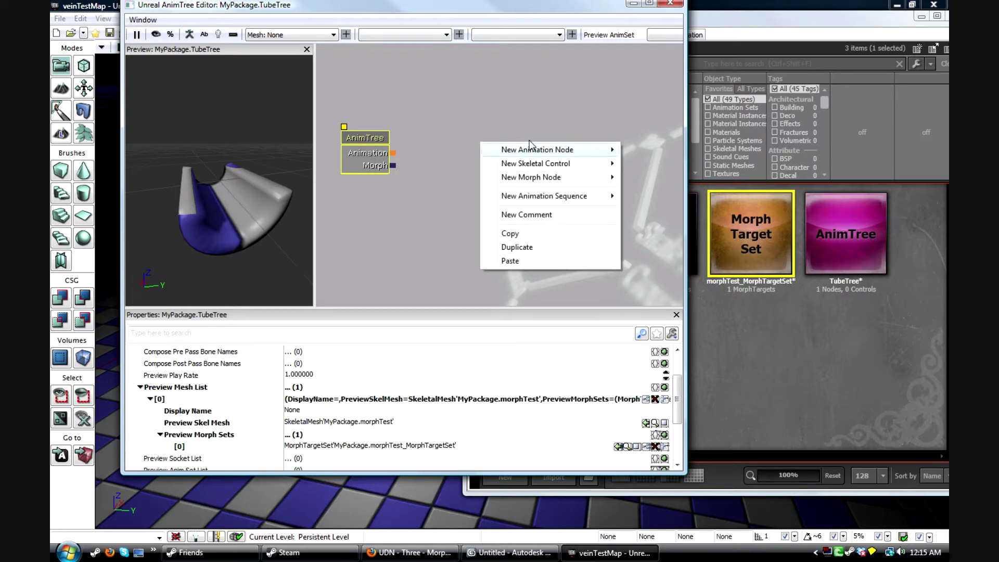
{"action": "mouse_move", "coordinate": [544, 180]}
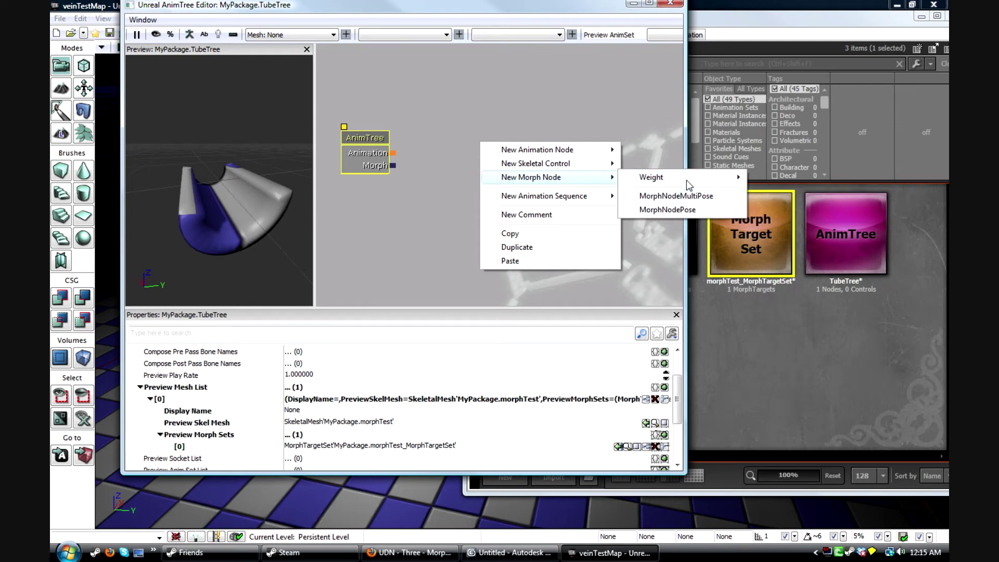
{"action": "mouse_move", "coordinate": [686, 180]}
{"action": "left_click", "coordinate": [784, 178]}
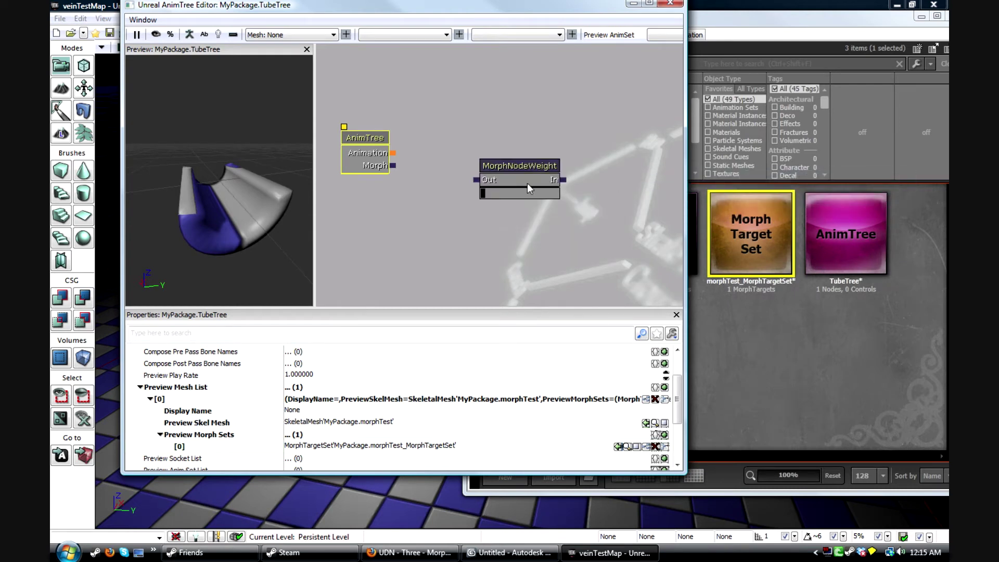
{"action": "left_click_drag", "start_coordinate": [394, 166], "coordinate": [476, 179]}
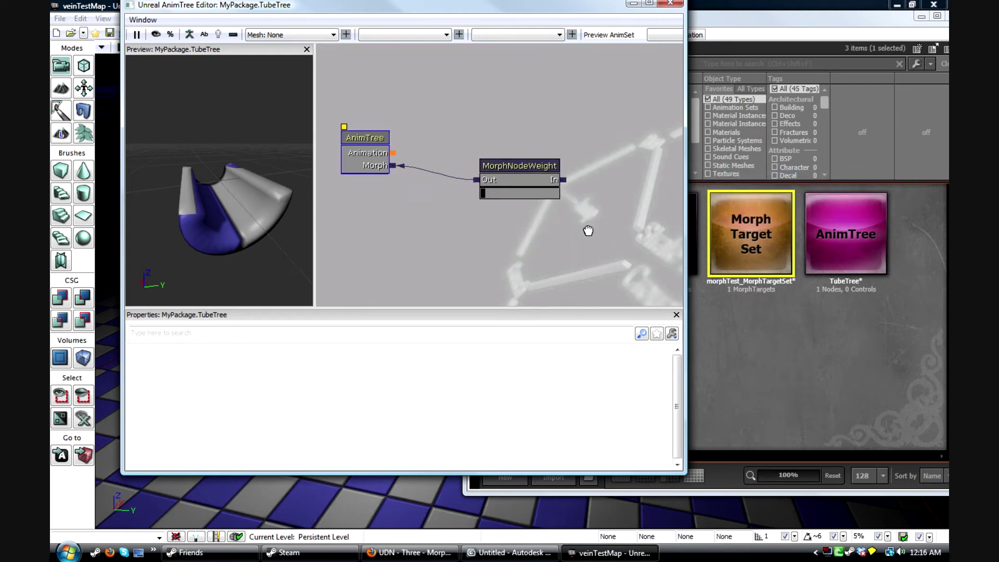
Create a MorphNodePose node and connect its Out to the In of the MorphNodeWeight node.
{"action": "left_click_drag", "start_coordinate": [586, 229], "coordinate": [514, 220]}
{"action": "right_click", "coordinate": [537, 154]}
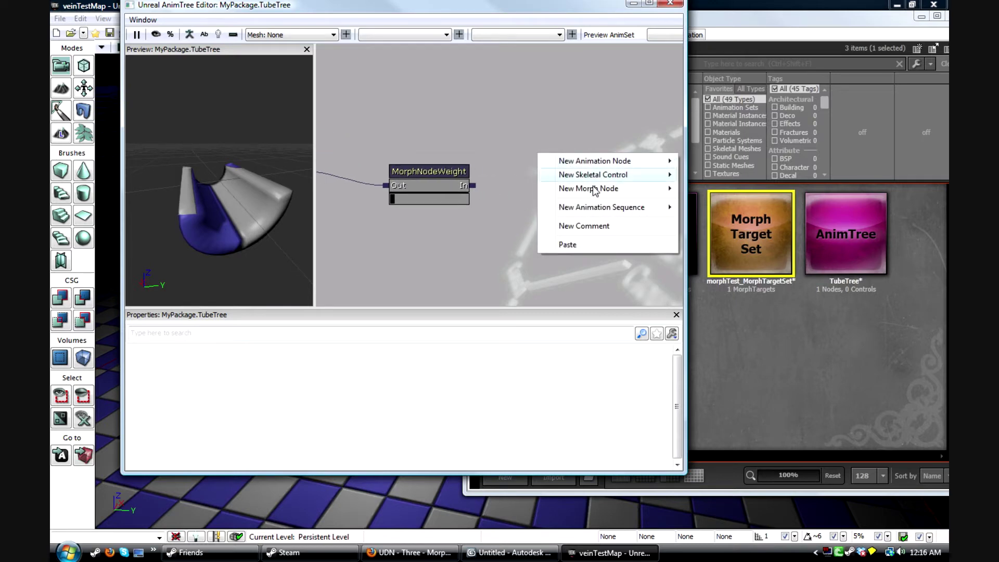
{"action": "mouse_move", "coordinate": [562, 188]}
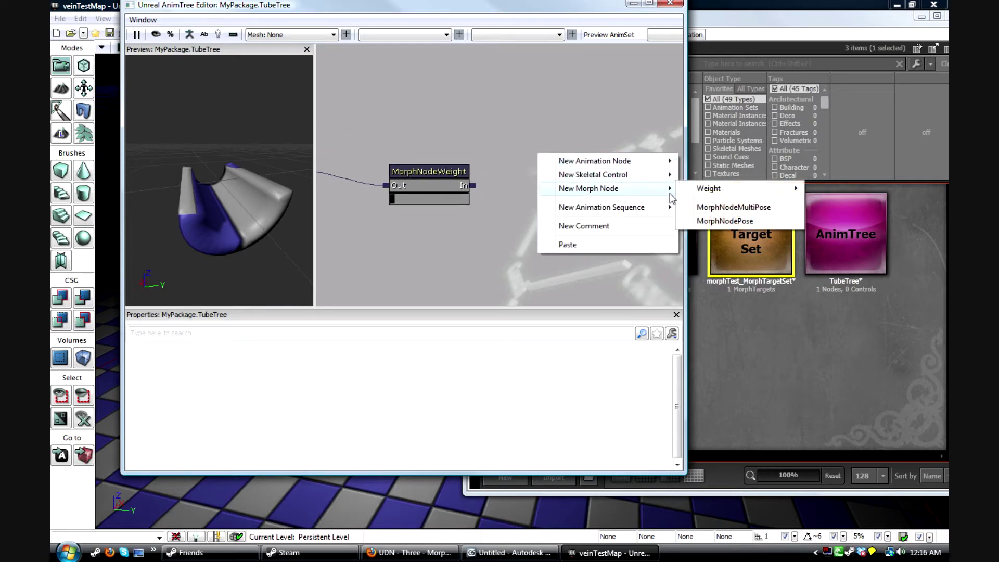
{"action": "left_click", "coordinate": [761, 223]}
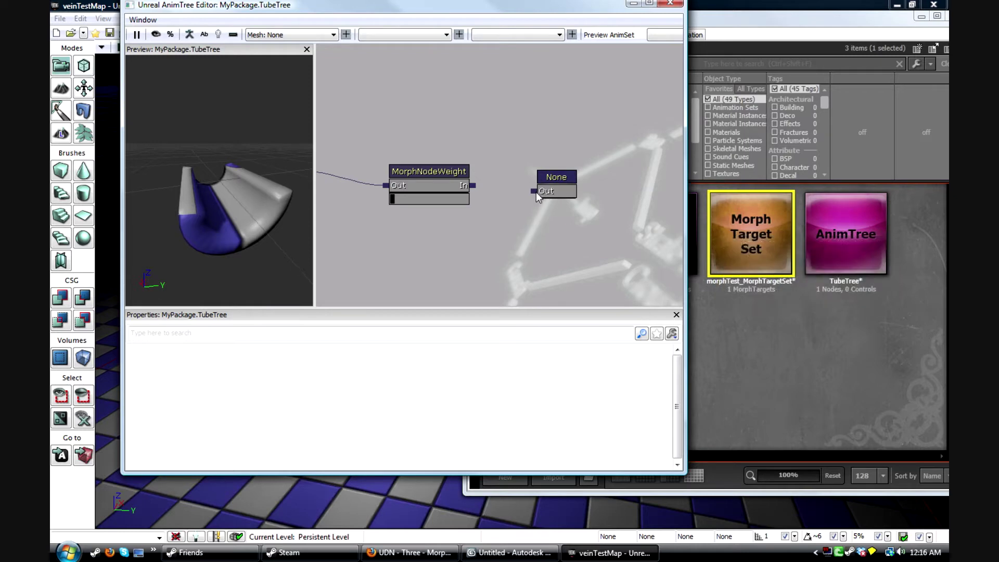
{"action": "left_click_drag", "start_coordinate": [523, 193], "coordinate": [473, 185]}
{"action": "left_click_drag", "start_coordinate": [457, 235], "coordinate": [526, 211]}
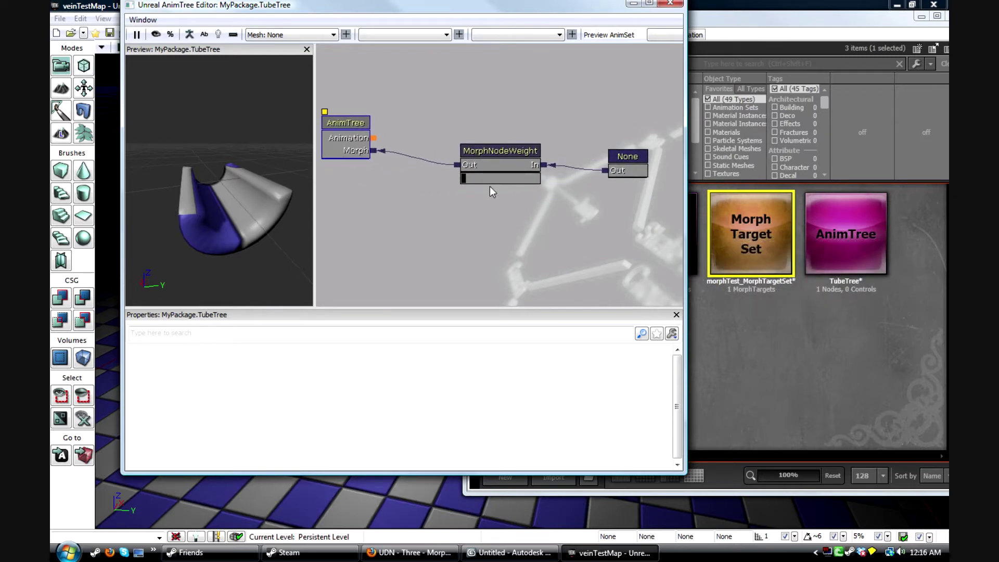
Look up the morph target's name in morphTest_MorphTargetSet and set the pose node's Morph Name to S.
{"action": "left_click", "coordinate": [464, 180]}
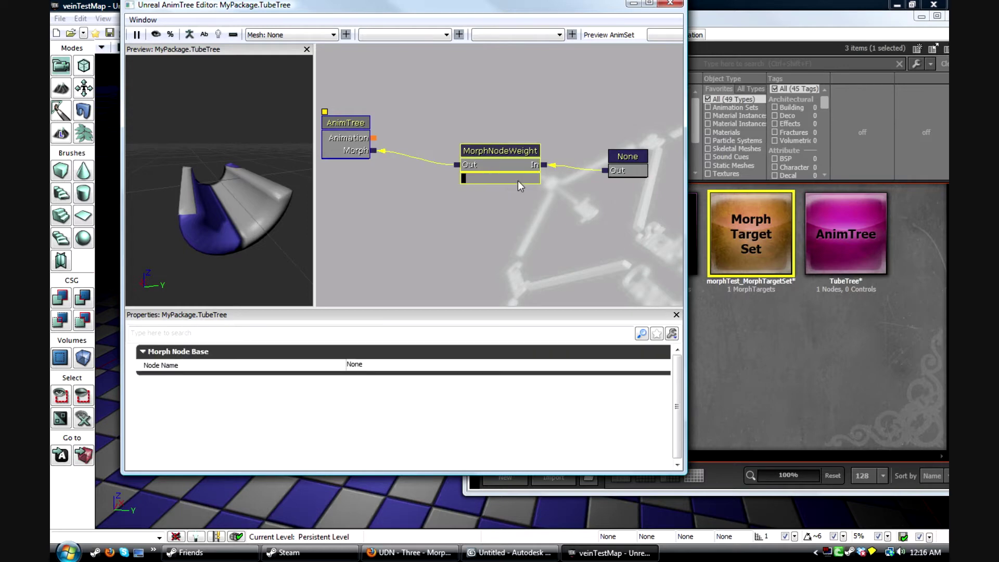
{"action": "left_click", "coordinate": [621, 168]}
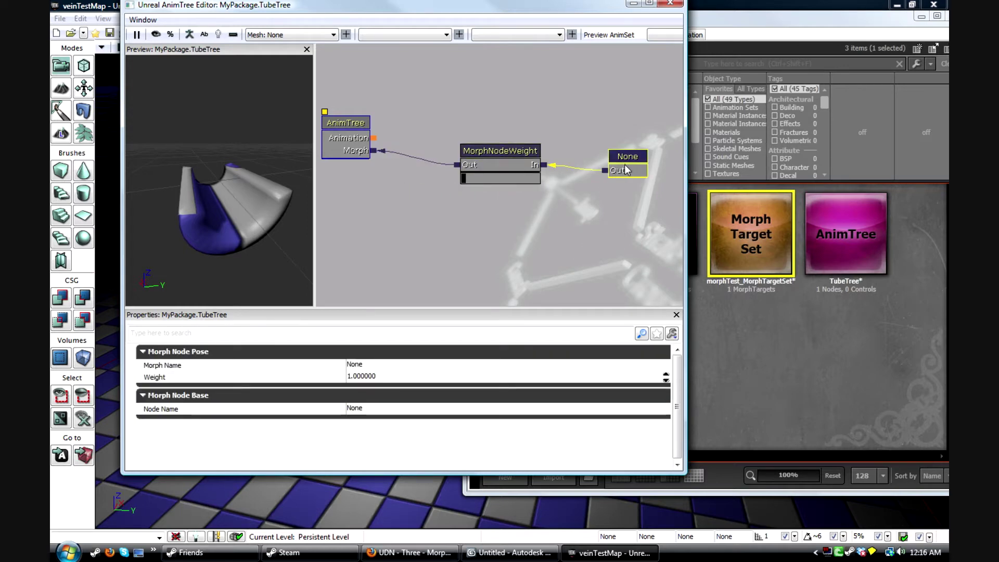
{"action": "left_click_drag", "start_coordinate": [627, 169], "coordinate": [572, 175]}
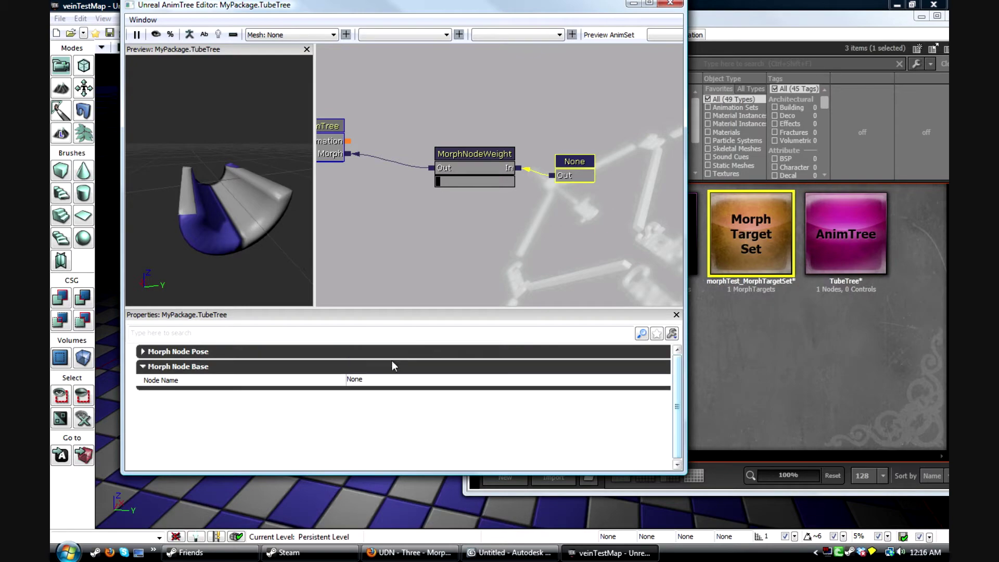
{"action": "left_click", "coordinate": [390, 365]}
{"action": "left_click", "coordinate": [734, 239]}
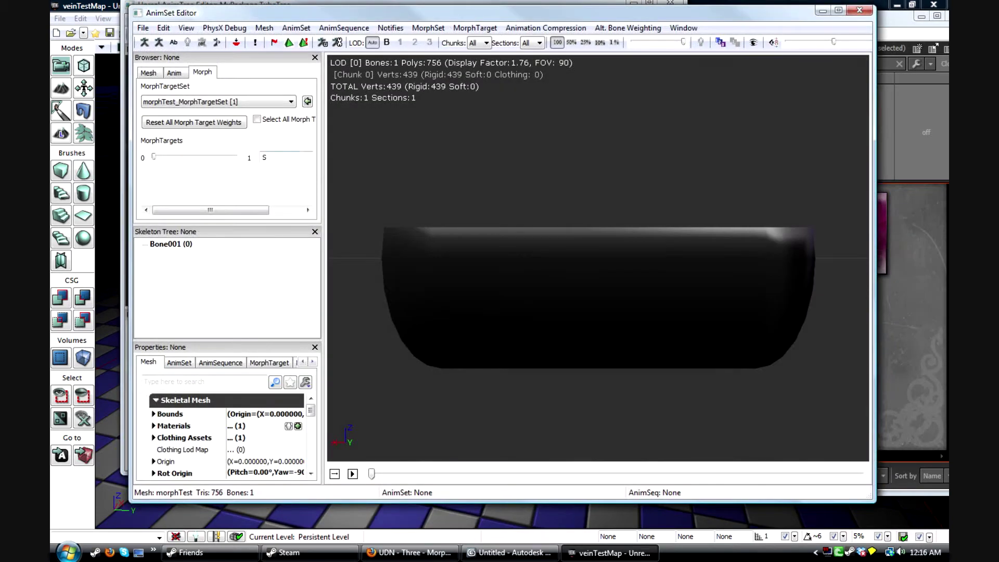
{"action": "left_click", "coordinate": [859, 12]}
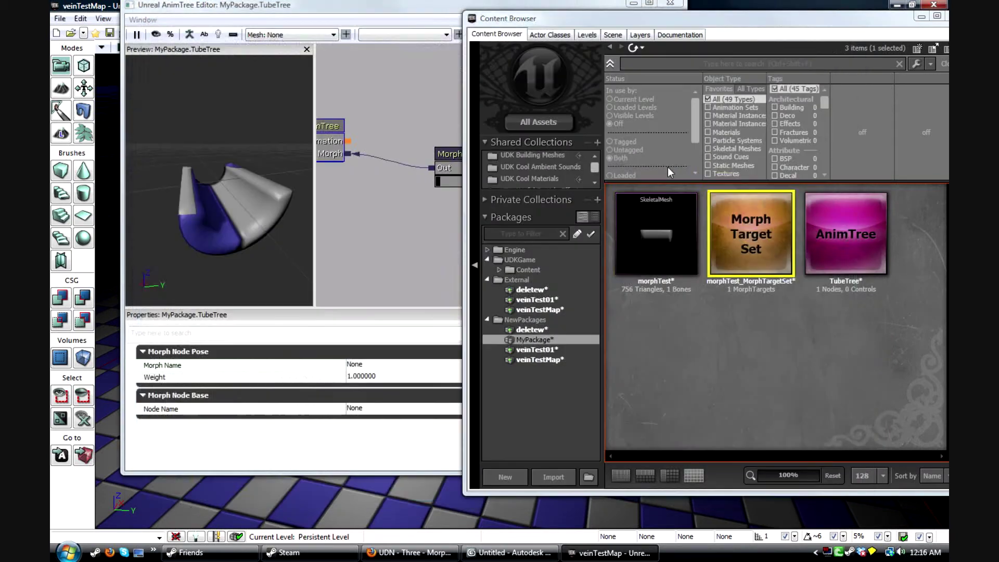
{"action": "left_click", "coordinate": [432, 236]}
{"action": "left_click", "coordinate": [385, 368]}
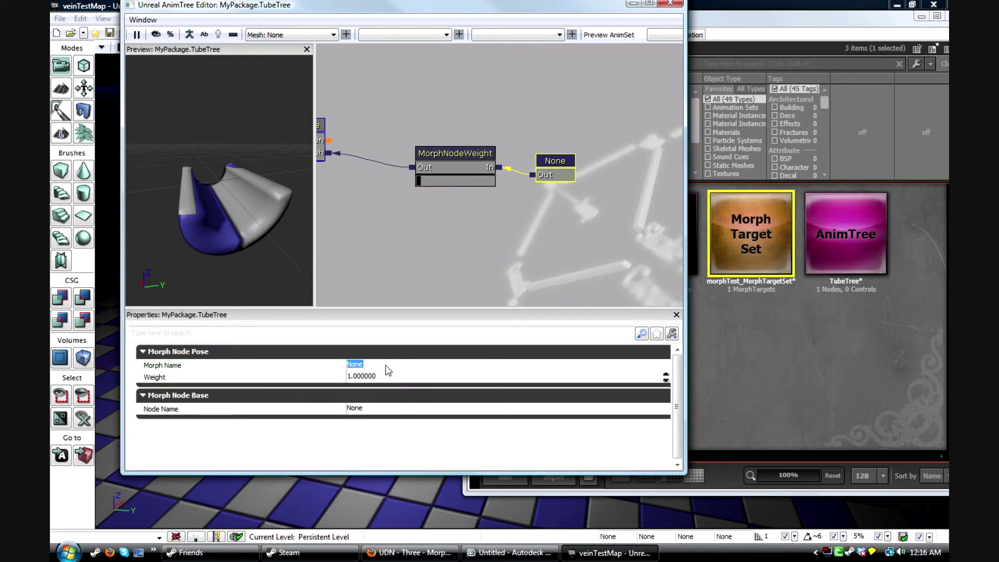
{"action": "type", "text": "S"}
{"action": "key", "text": "Return"}
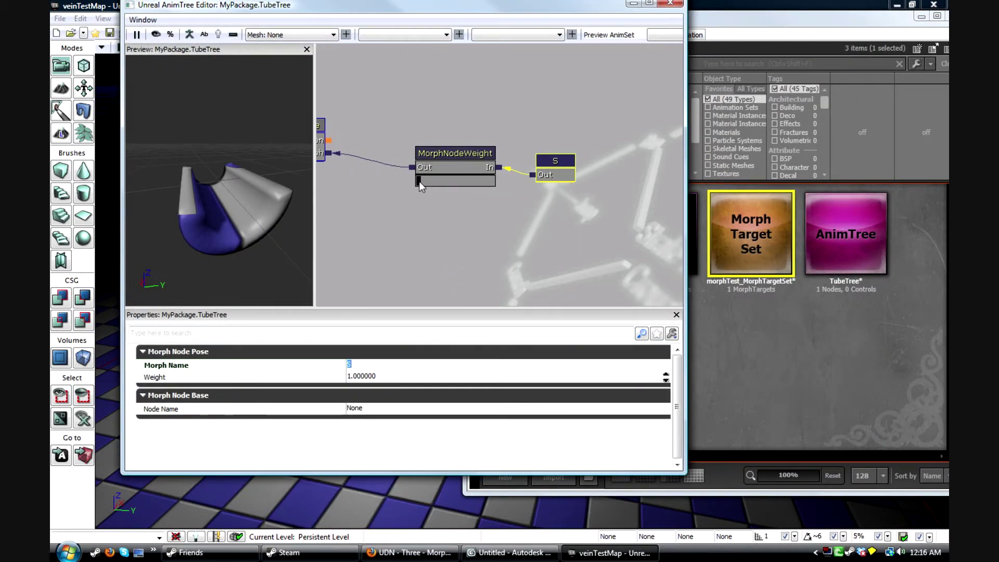
Try a weight of 5 on the S morph pose node.
{"action": "mouse_move", "coordinate": [419, 181]}
{"action": "left_mouse_down"}
{"action": "mouse_move", "coordinate": [516, 186]}
{"action": "mouse_move", "coordinate": [411, 191]}
{"action": "left_mouse_up"}
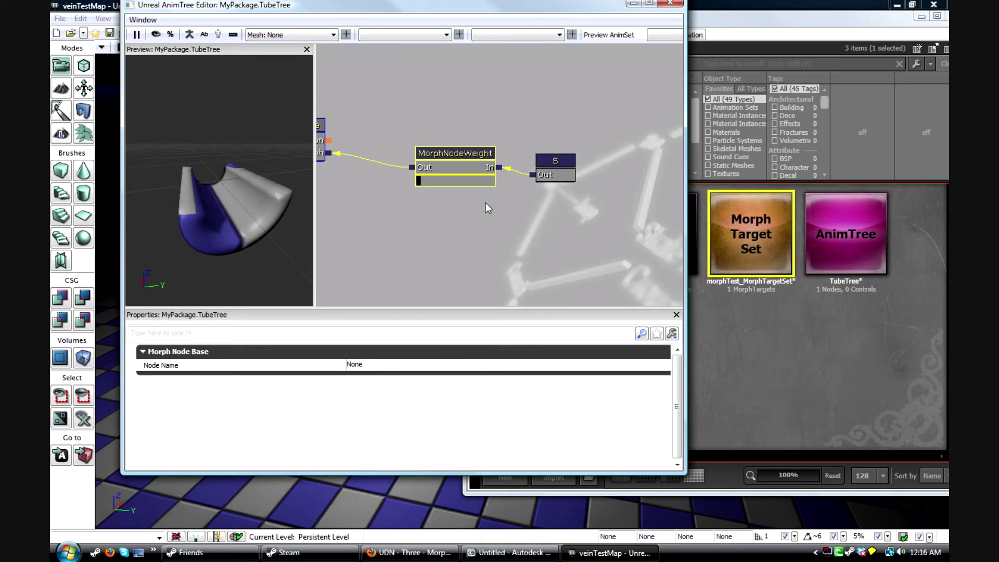
{"action": "left_click", "coordinate": [554, 173]}
{"action": "left_click_drag", "start_coordinate": [557, 180], "coordinate": [586, 153]}
{"action": "left_click", "coordinate": [384, 378]}
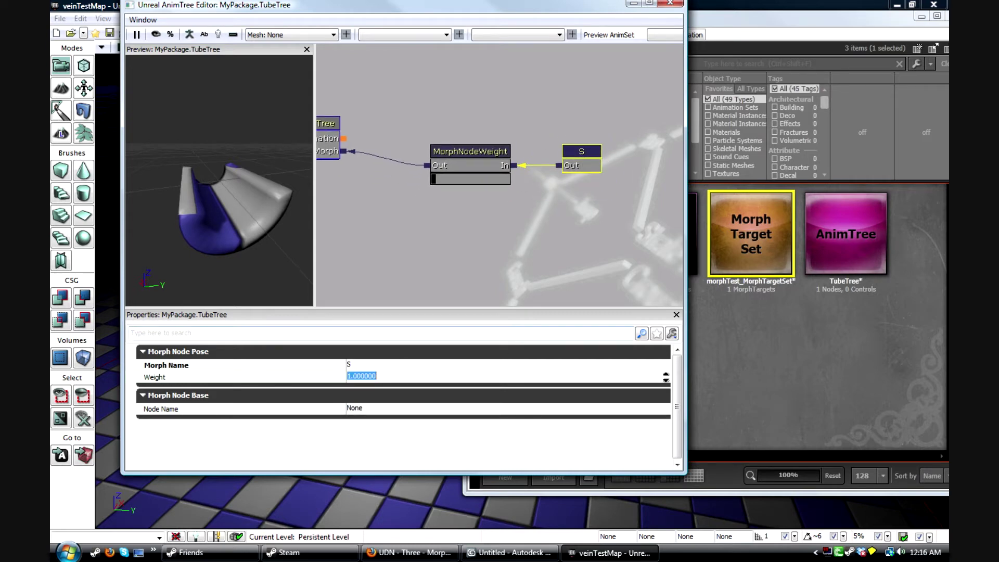
{"action": "type", "text": "5"}
{"action": "key", "text": "Return"}
Preview the morph by sweeping the MorphNodeWeight slider to full and back, and check the S node's weight.
{"action": "left_click_drag", "start_coordinate": [433, 180], "coordinate": [515, 183]}
{"action": "left_click_drag", "start_coordinate": [235, 176], "coordinate": [310, 209]}
{"action": "left_click_drag", "start_coordinate": [510, 180], "coordinate": [431, 192]}
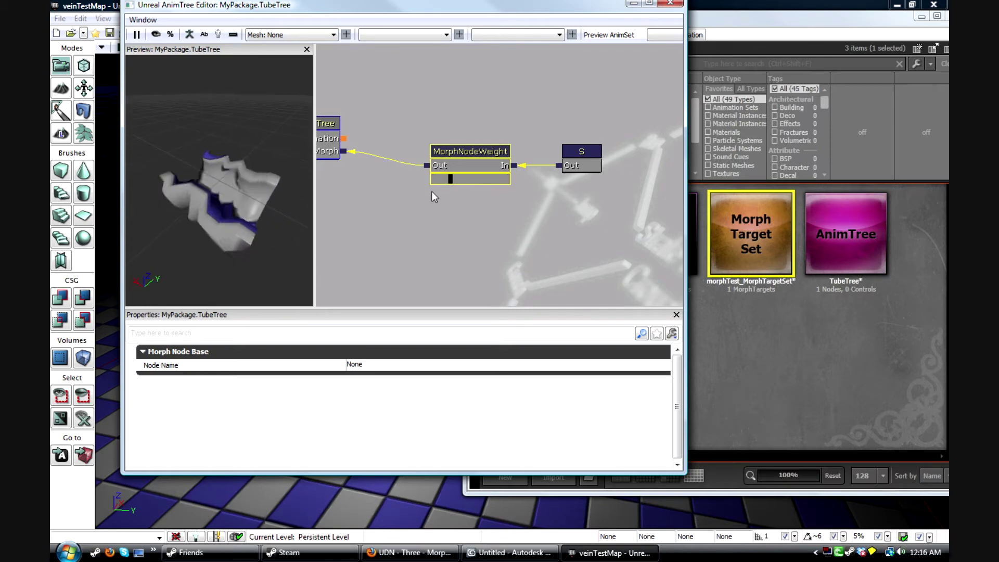
{"action": "left_click", "coordinate": [583, 167]}
{"action": "left_click", "coordinate": [366, 376]}
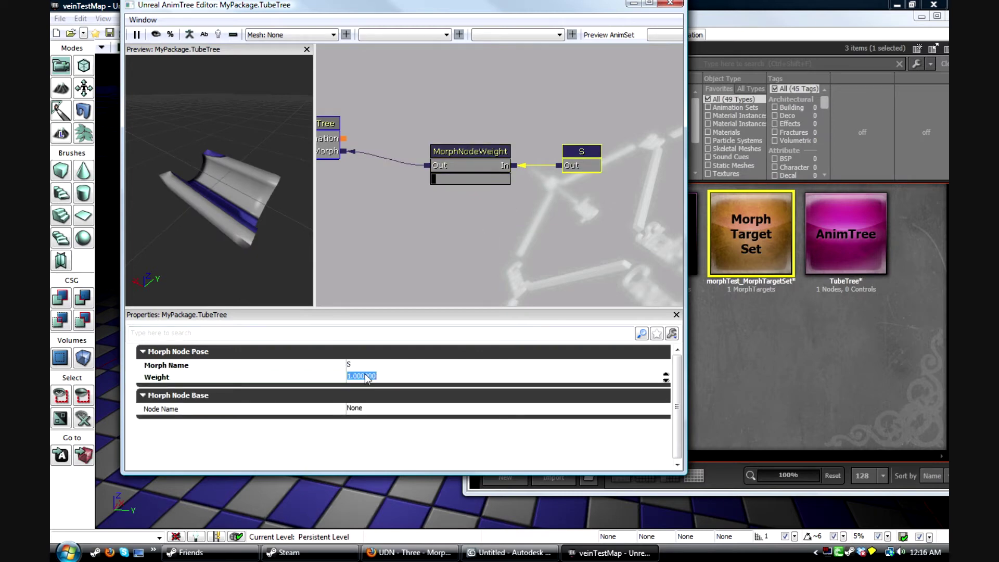
Set the MorphNodeWeight node's Node Name to MorphController and close the AnimTree Editor.
{"action": "left_click_drag", "start_coordinate": [489, 165], "coordinate": [512, 109]}
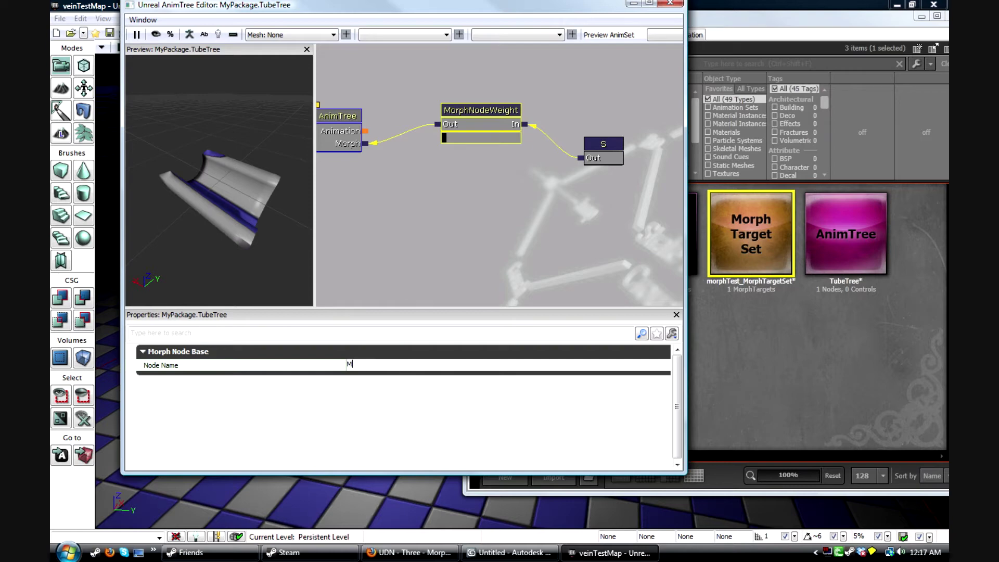
{"action": "left_click", "coordinate": [398, 364]}
{"action": "type", "text": "MorphController"}
{"action": "key", "text": "Return"}
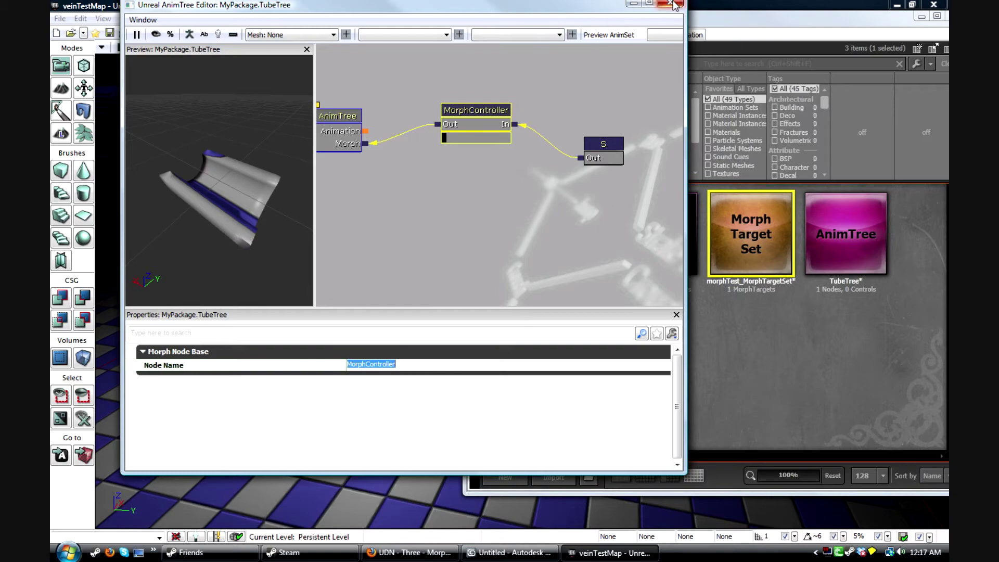
{"action": "left_click_drag", "start_coordinate": [567, 7], "coordinate": [718, 126]}
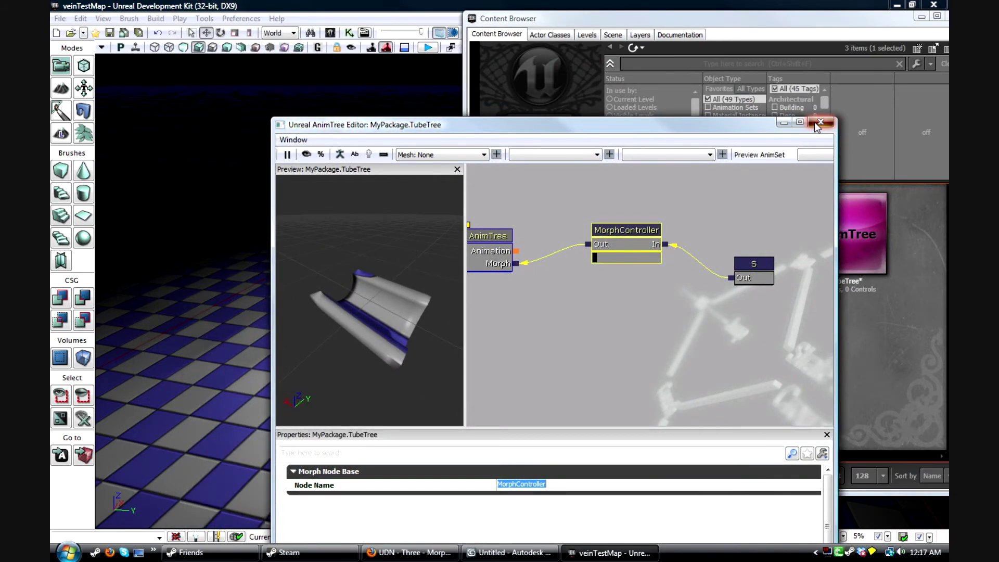
{"action": "left_click", "coordinate": [821, 123]}
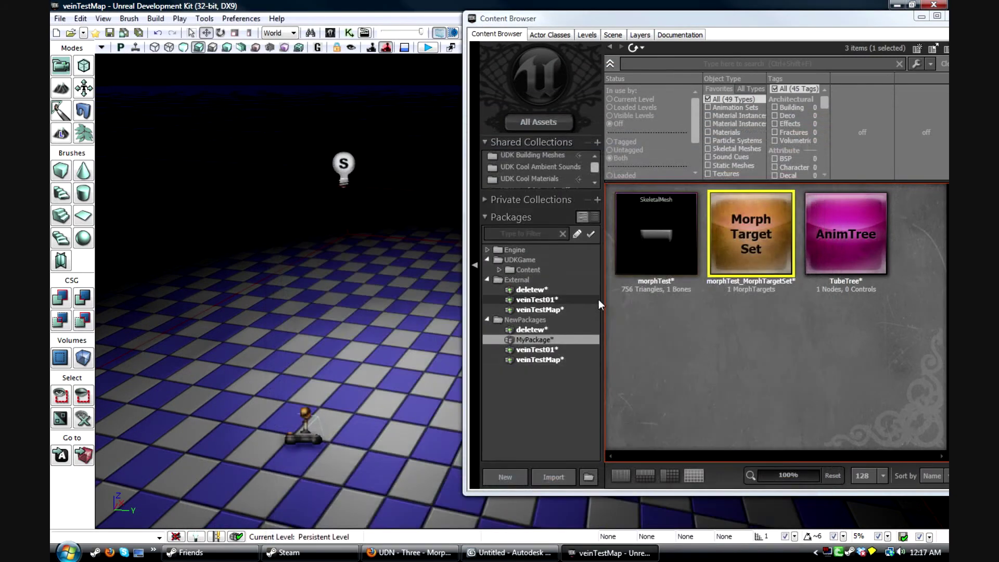
Place morphTest on the checkered floor as a SkeletalMeshMAT actor, raise it above the floor and shift it sideways.
{"action": "left_click", "coordinate": [654, 233]}
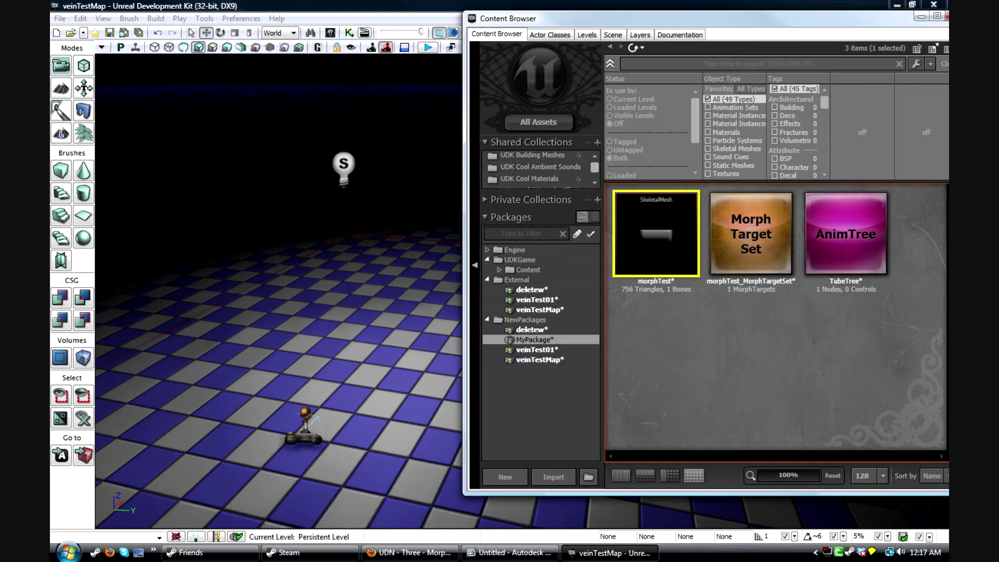
{"action": "right_click", "coordinate": [299, 336]}
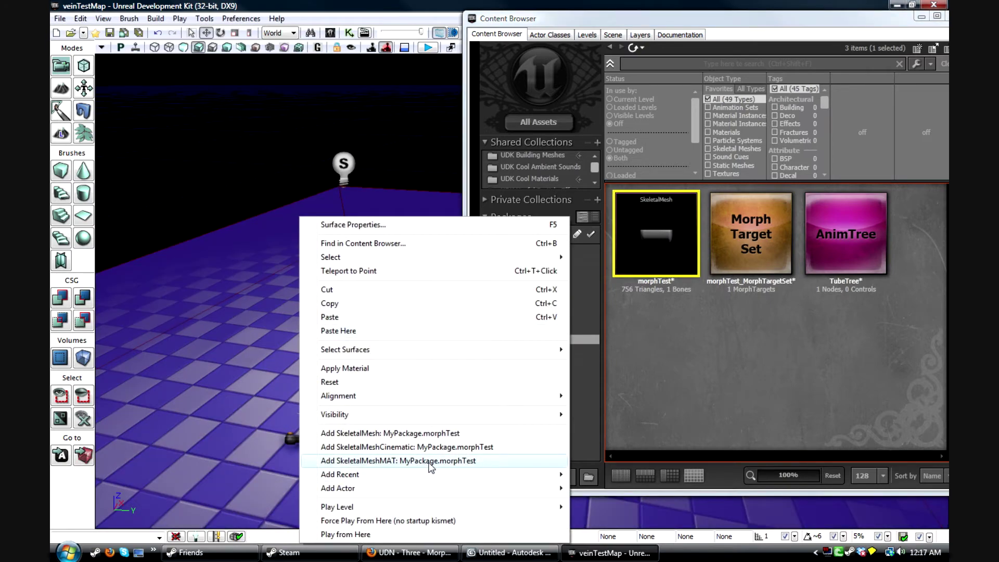
{"action": "left_click", "coordinate": [430, 461]}
{"action": "left_click_drag", "start_coordinate": [288, 295], "coordinate": [284, 234]}
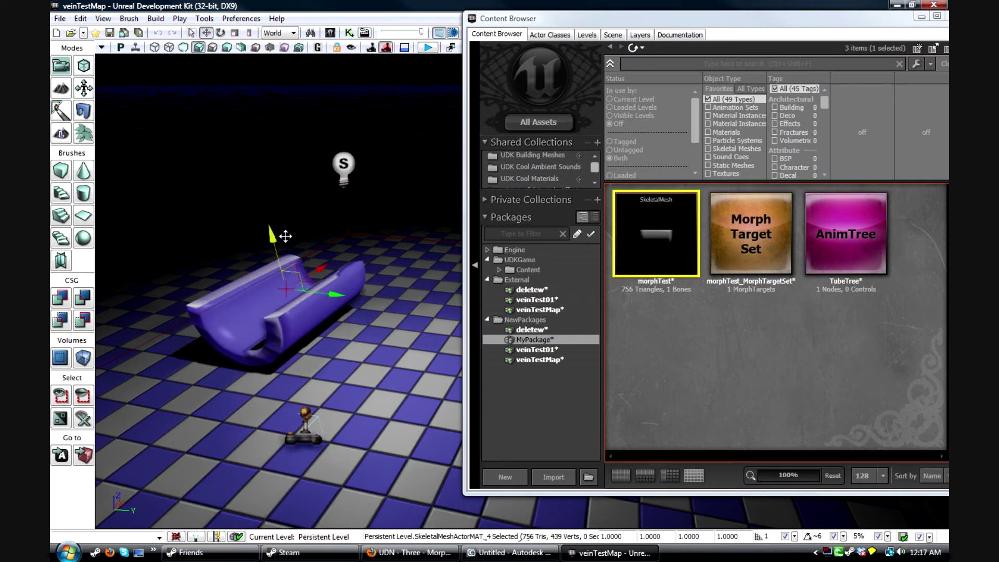
{"action": "left_click_drag", "start_coordinate": [333, 283], "coordinate": [395, 258]}
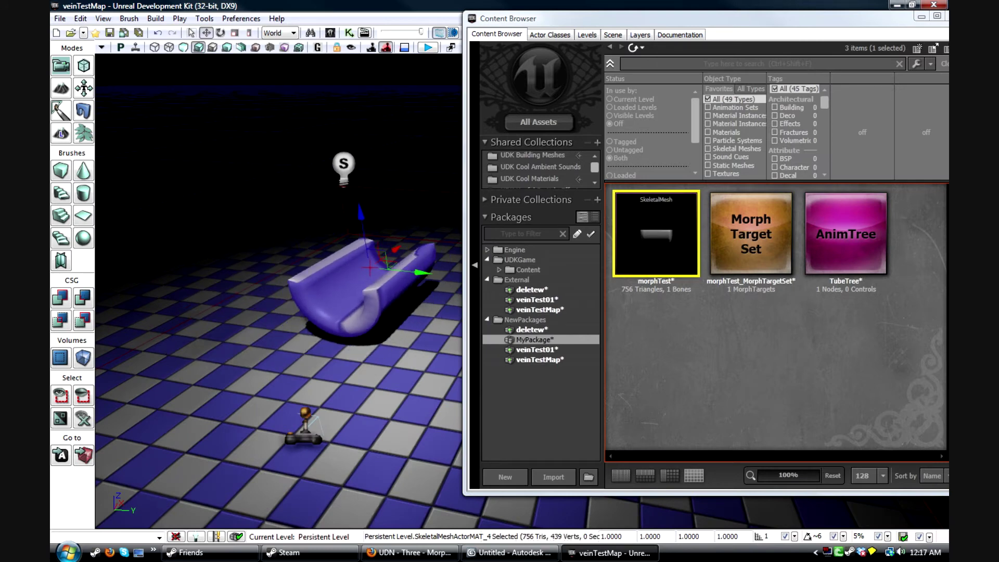
In the placed mesh actor's properties, assign TubeTree as the Skeletal Mesh Component's Anim Tree Template.
{"action": "key", "text": "F4"}
{"action": "left_click_drag", "start_coordinate": [314, 158], "coordinate": [597, 71]}
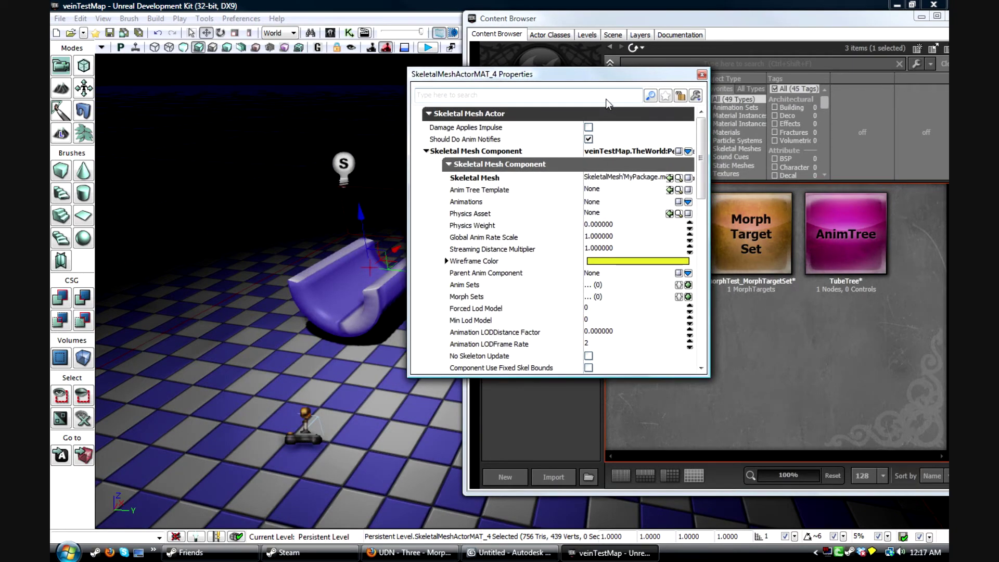
{"action": "left_click_drag", "start_coordinate": [594, 74], "coordinate": [557, 65]}
{"action": "left_click", "coordinate": [411, 133]}
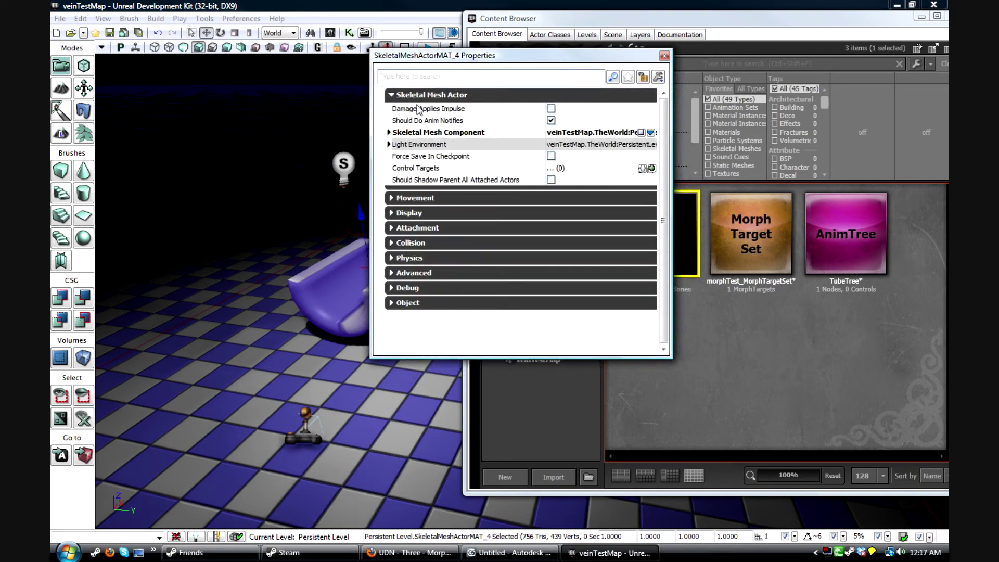
{"action": "left_click", "coordinate": [405, 95]}
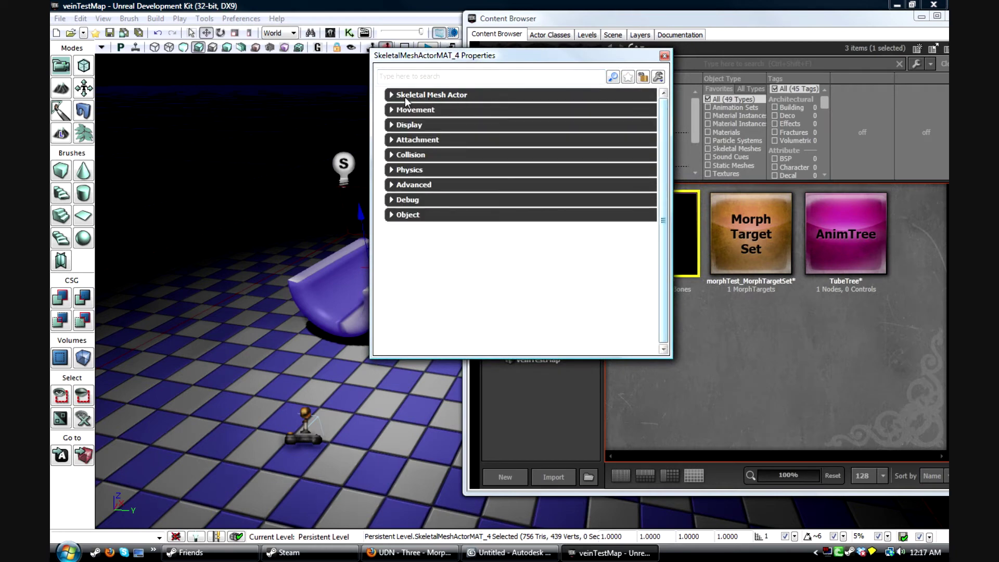
{"action": "left_click", "coordinate": [453, 96]}
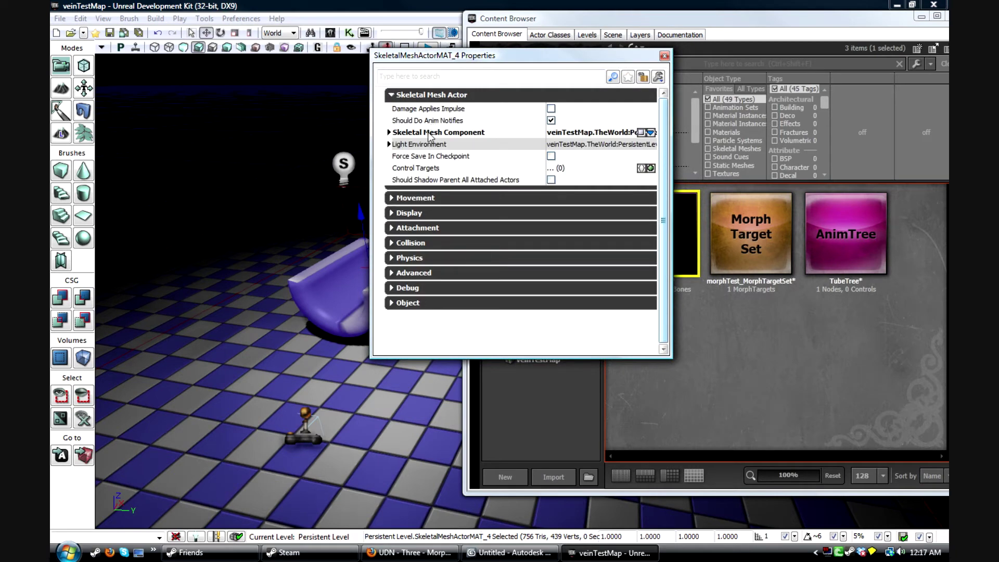
{"action": "left_click", "coordinate": [428, 133]}
{"action": "left_click", "coordinate": [450, 149]}
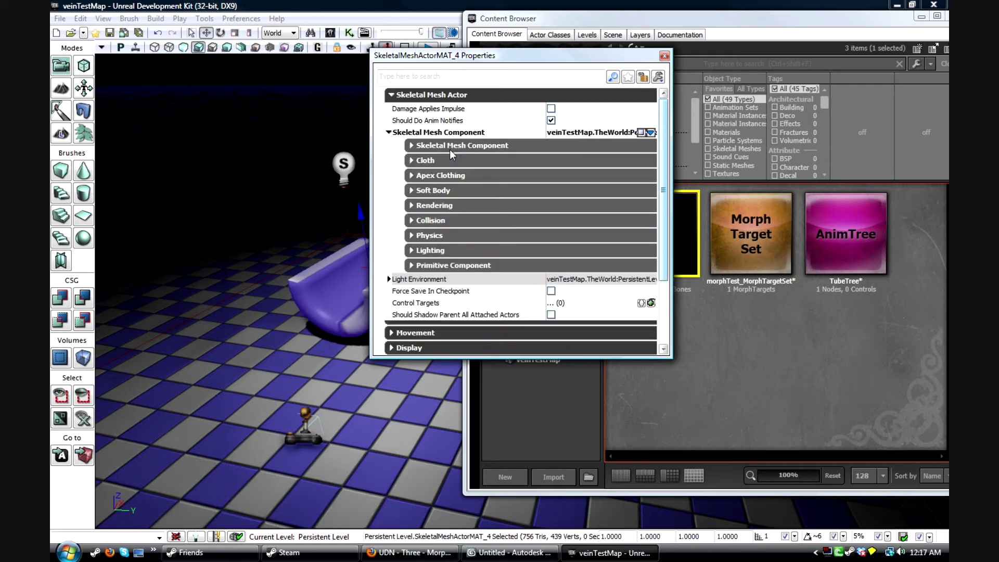
{"action": "left_click", "coordinate": [450, 149]}
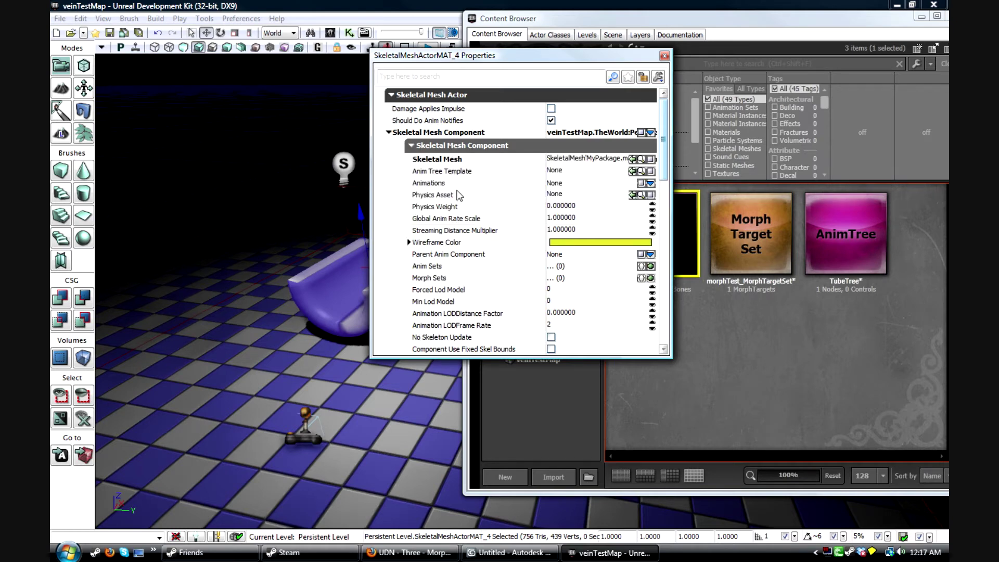
{"action": "left_click", "coordinate": [581, 173]}
{"action": "left_click", "coordinate": [815, 231]}
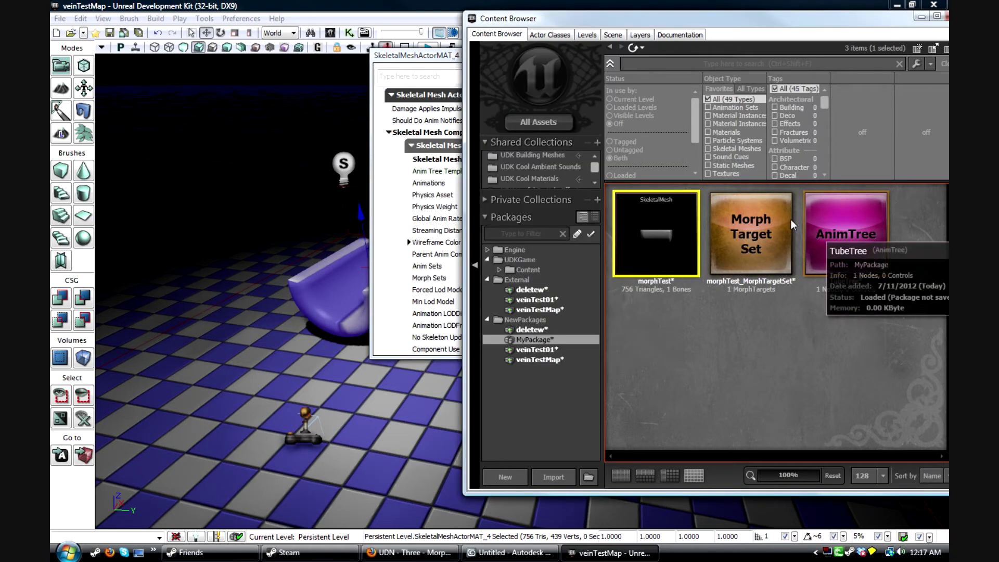
{"action": "left_click", "coordinate": [470, 67]}
{"action": "left_click", "coordinate": [632, 172]}
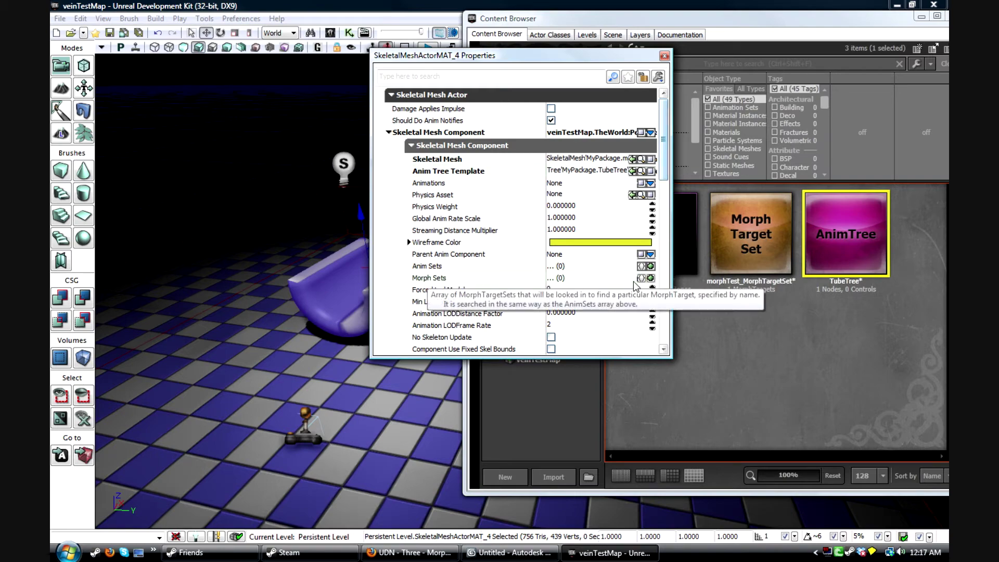
Add a Morph Sets entry to the actor's mesh component, assign morphTest_MorphTargetSet to it, and close the actor's properties.
{"action": "left_click", "coordinate": [650, 278]}
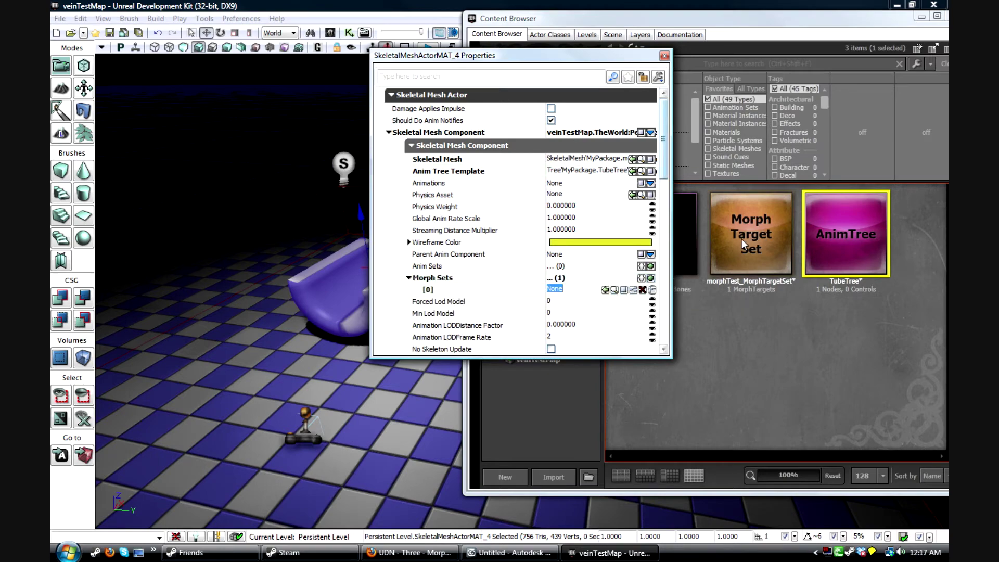
{"action": "left_click", "coordinate": [448, 306]}
{"action": "left_click", "coordinate": [604, 291]}
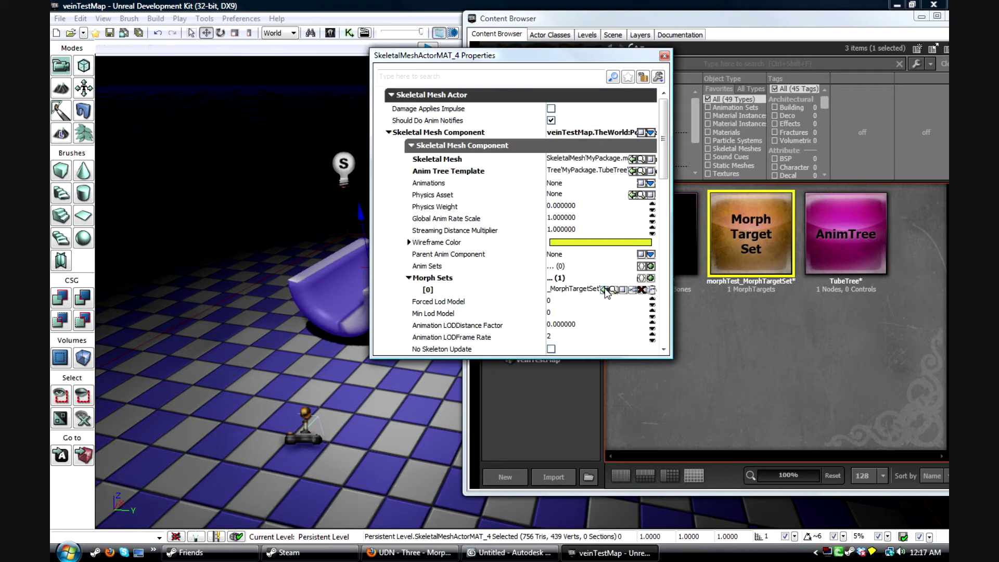
{"action": "left_click", "coordinate": [664, 55]}
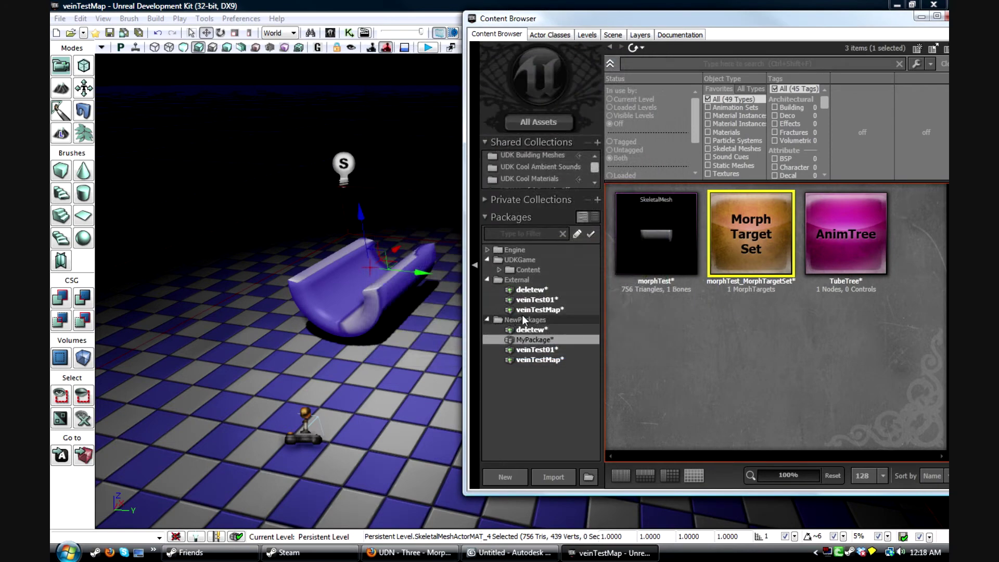
Save the package as MyPackage in the GameWizards folder and reselect it among the external packages.
{"action": "right_click", "coordinate": [548, 339]}
{"action": "left_click", "coordinate": [595, 348]}
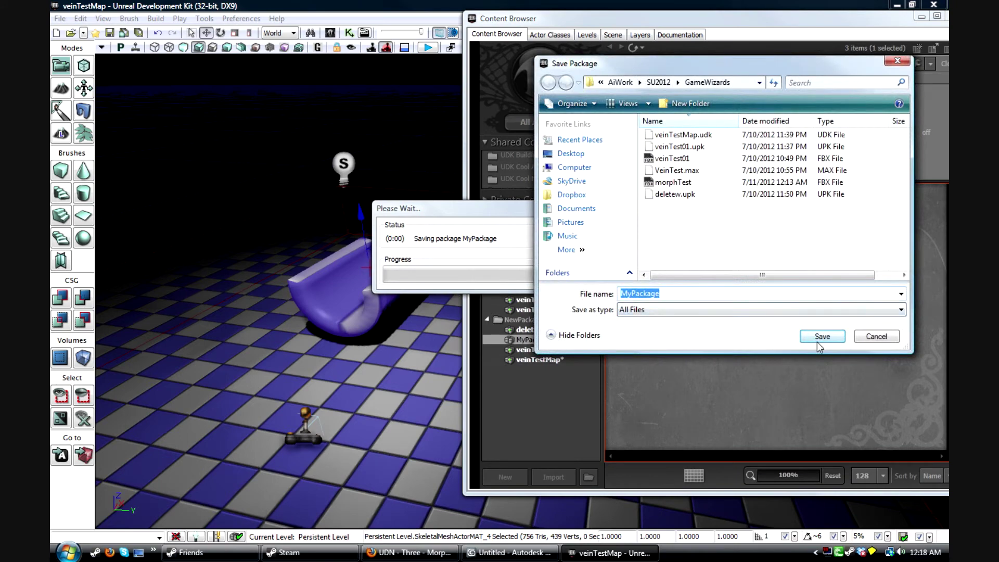
{"action": "left_click", "coordinate": [821, 341]}
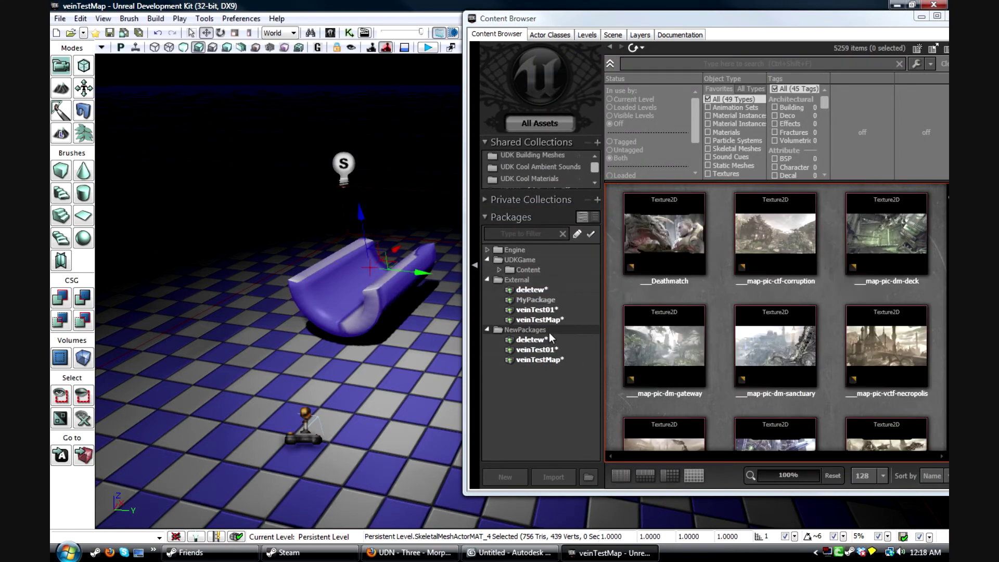
{"action": "left_click", "coordinate": [535, 301]}
Open the level's Kismet sequence and select the existing Level Loaded event.
{"action": "left_click", "coordinate": [349, 32]}
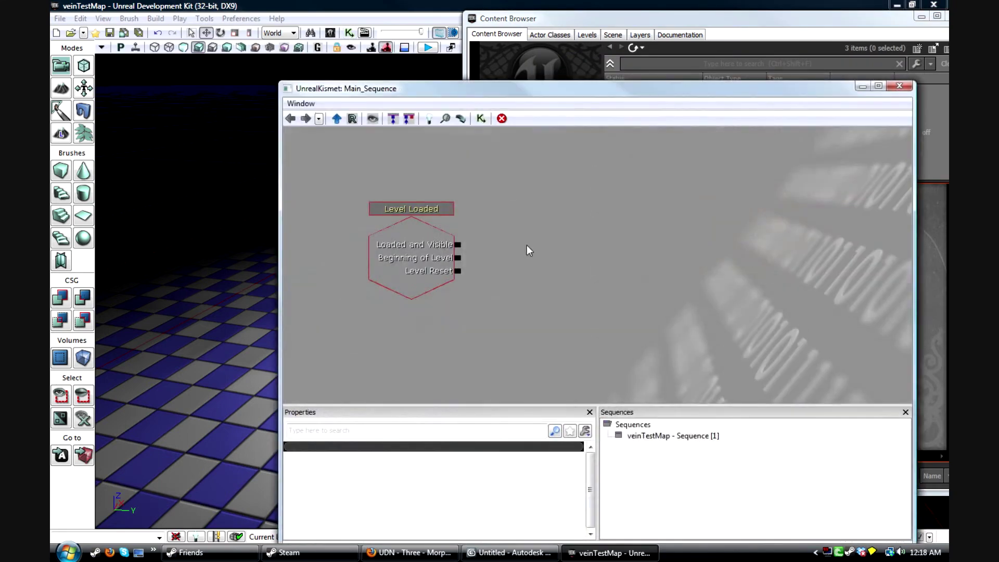
{"action": "left_click", "coordinate": [423, 233]}
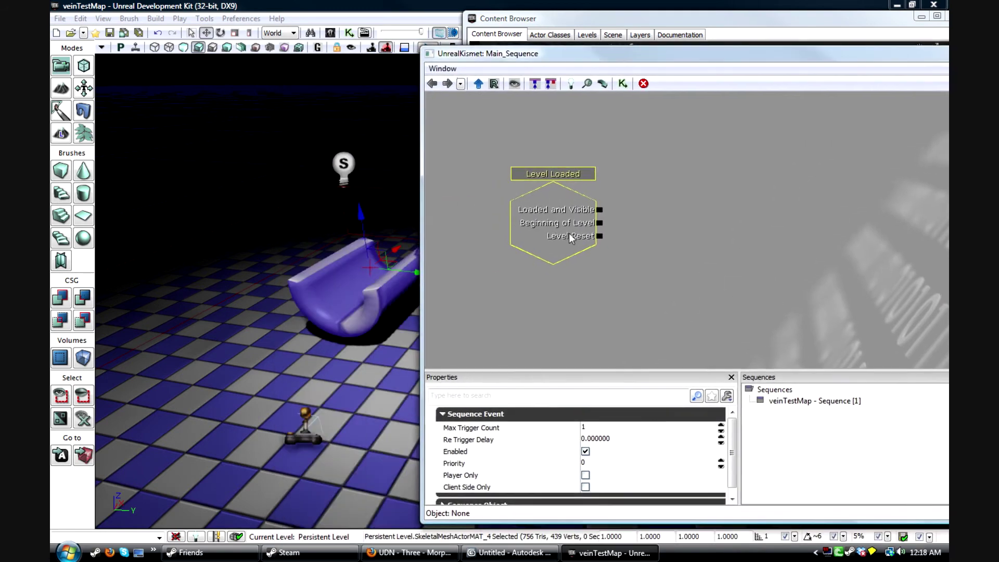
{"action": "right_click", "coordinate": [651, 187]}
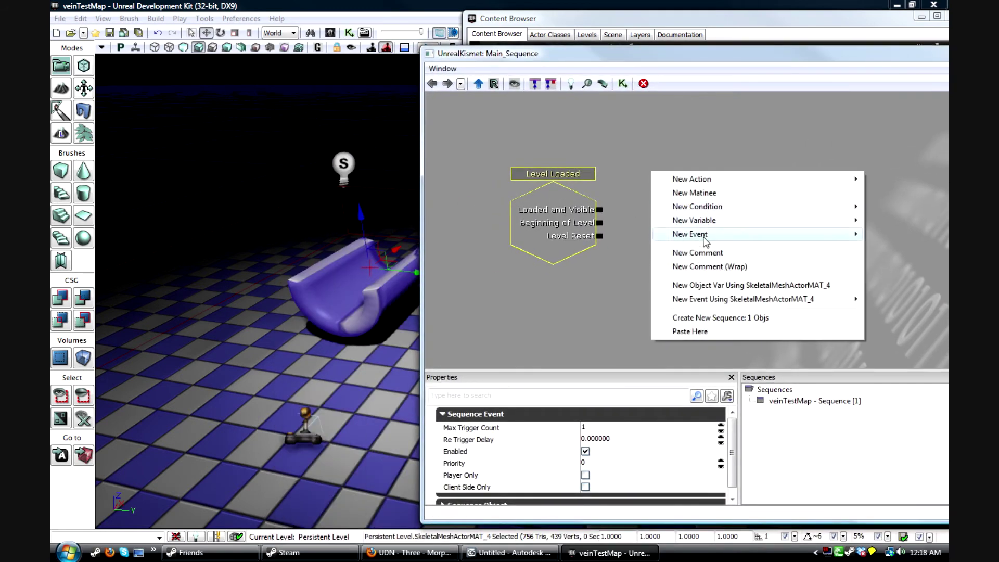
{"action": "mouse_move", "coordinate": [692, 234]}
{"action": "left_click", "coordinate": [583, 346]}
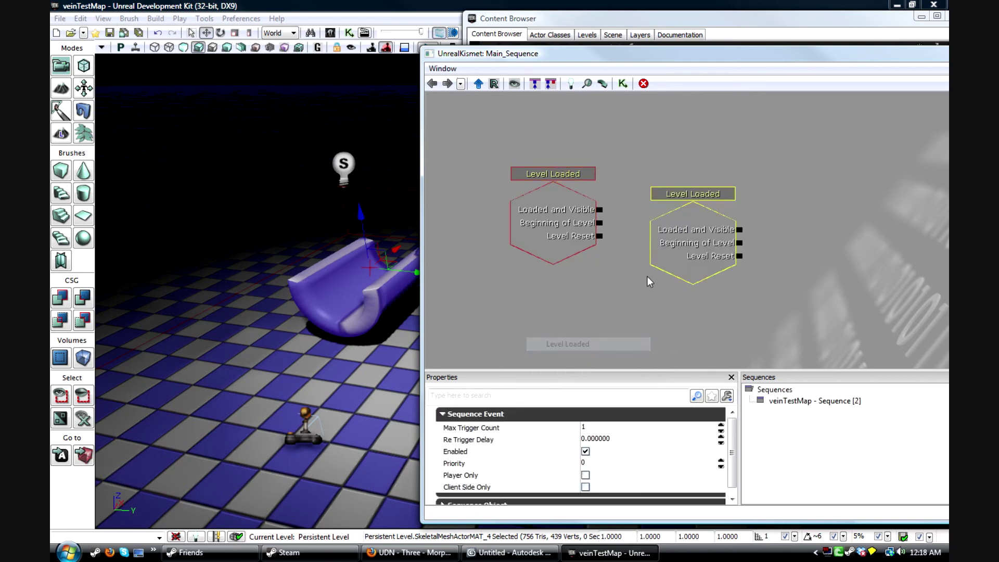
{"action": "key", "text": "Delete"}
{"action": "right_click", "coordinate": [638, 214]}
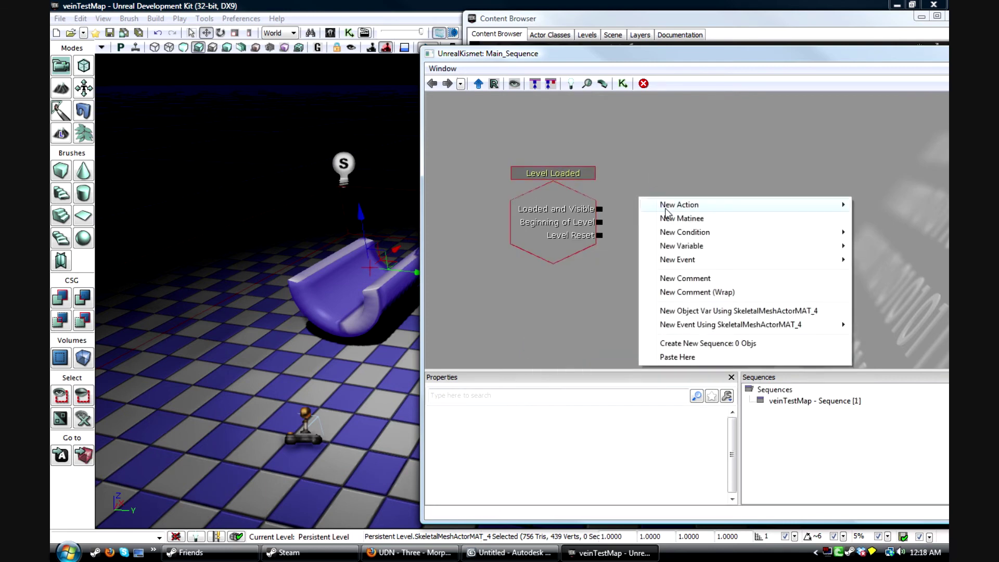
{"action": "left_click", "coordinate": [350, 279]}
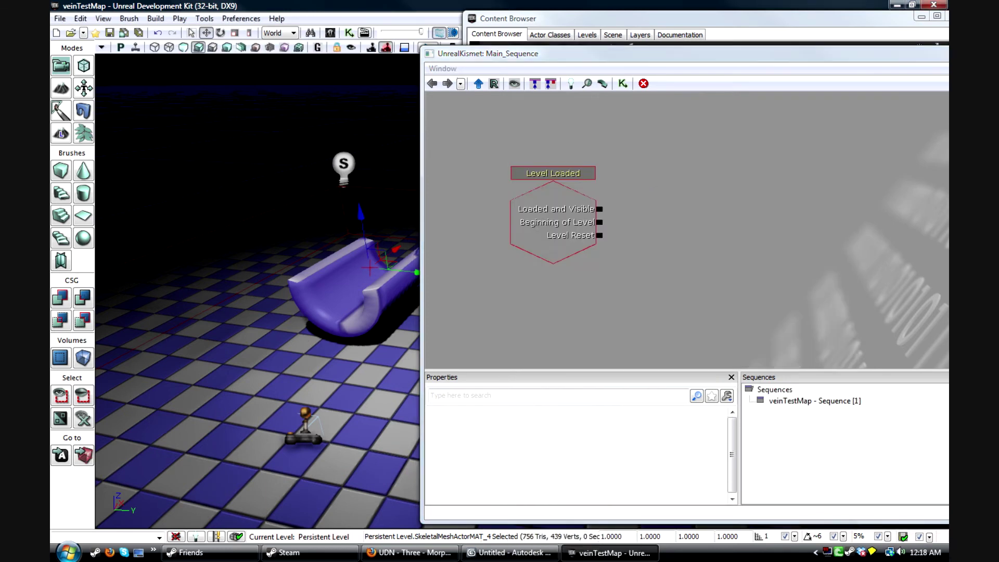
{"action": "left_click_drag", "start_coordinate": [350, 279], "coordinate": [359, 291]}
{"action": "left_click_drag", "start_coordinate": [345, 213], "coordinate": [343, 199]}
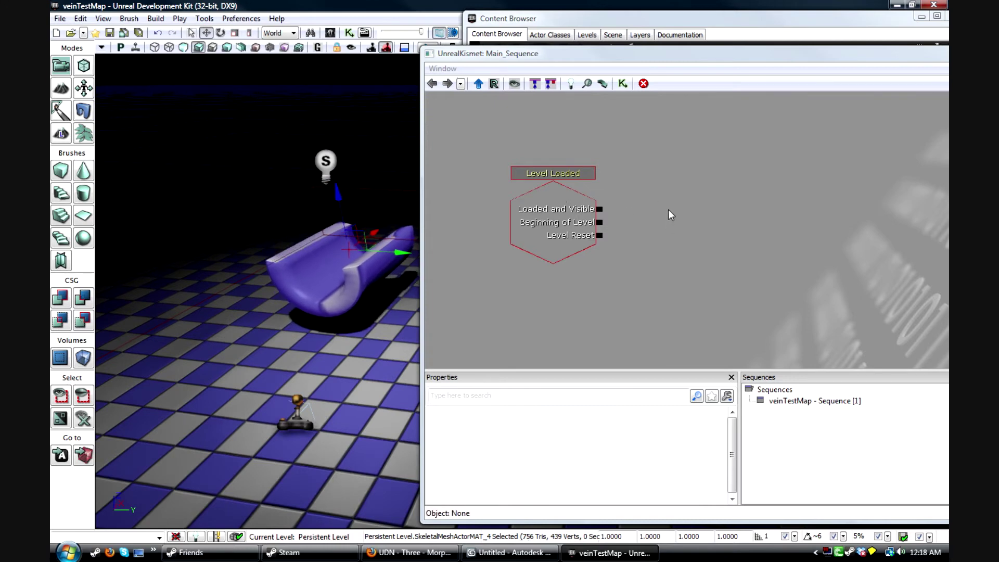
Add a Matinee node with Looping enabled and wire the Level Loaded event's Beginning of Level output to its Play input.
{"action": "right_click", "coordinate": [661, 208]}
{"action": "mouse_move", "coordinate": [713, 234]}
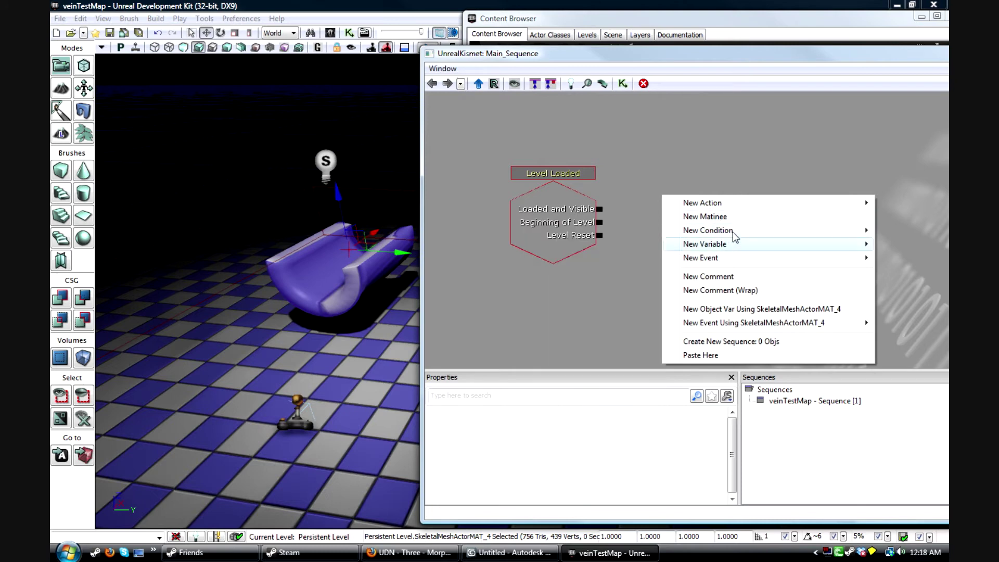
{"action": "left_click", "coordinate": [738, 217]}
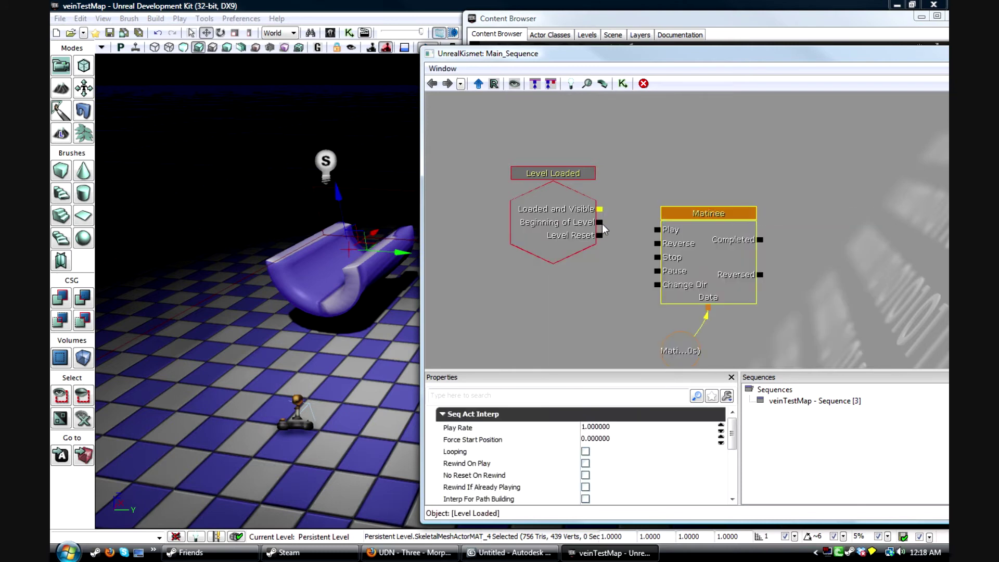
{"action": "left_click_drag", "start_coordinate": [602, 227], "coordinate": [657, 229]}
{"action": "left_click", "coordinate": [694, 236]}
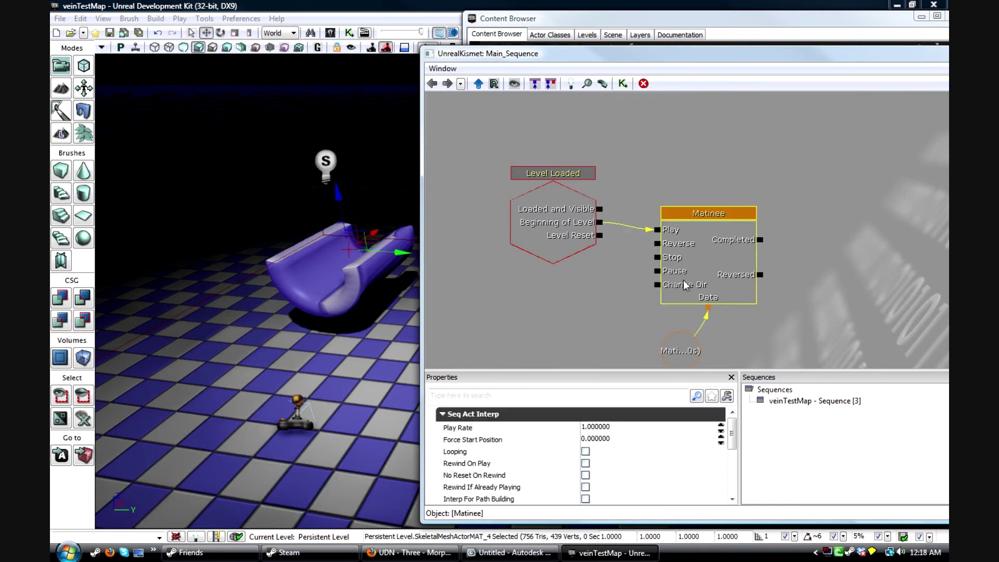
{"action": "left_click", "coordinate": [586, 452]}
Open the Matinee node for editing in place of Kismet and add a skeletal mesh group under its default name.
{"action": "double_click", "coordinate": [700, 260]}
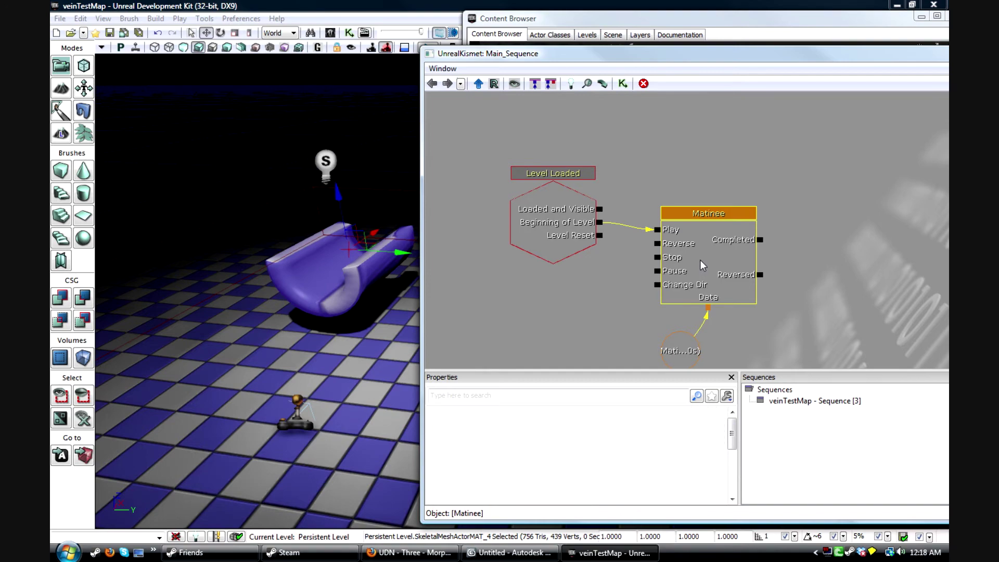
{"action": "left_click", "coordinate": [849, 70]}
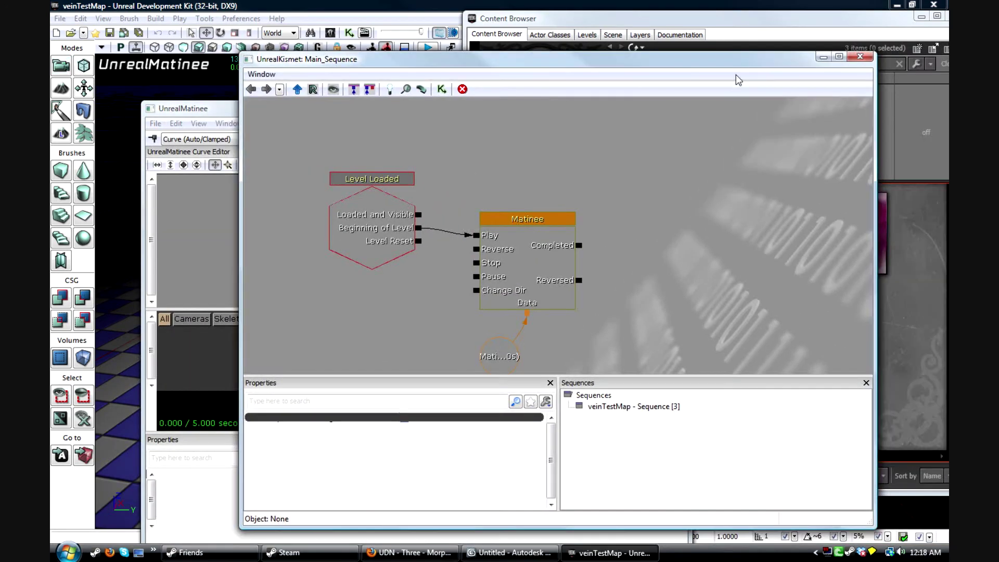
{"action": "left_click", "coordinate": [859, 56]}
{"action": "left_click_drag", "start_coordinate": [346, 108], "coordinate": [545, 72]}
{"action": "right_click", "coordinate": [420, 301]}
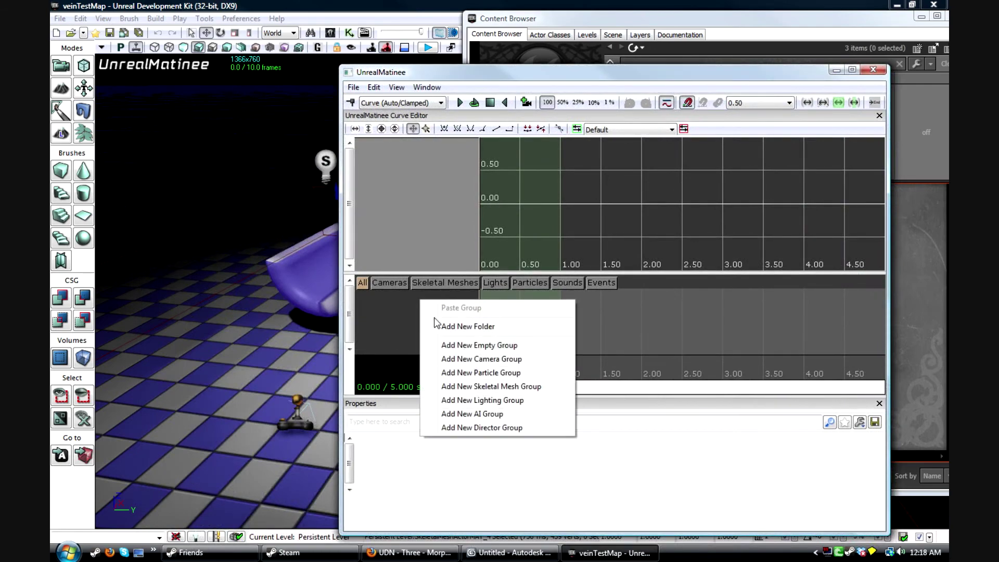
{"action": "left_click", "coordinate": [489, 386]}
{"action": "key", "text": "Return"}
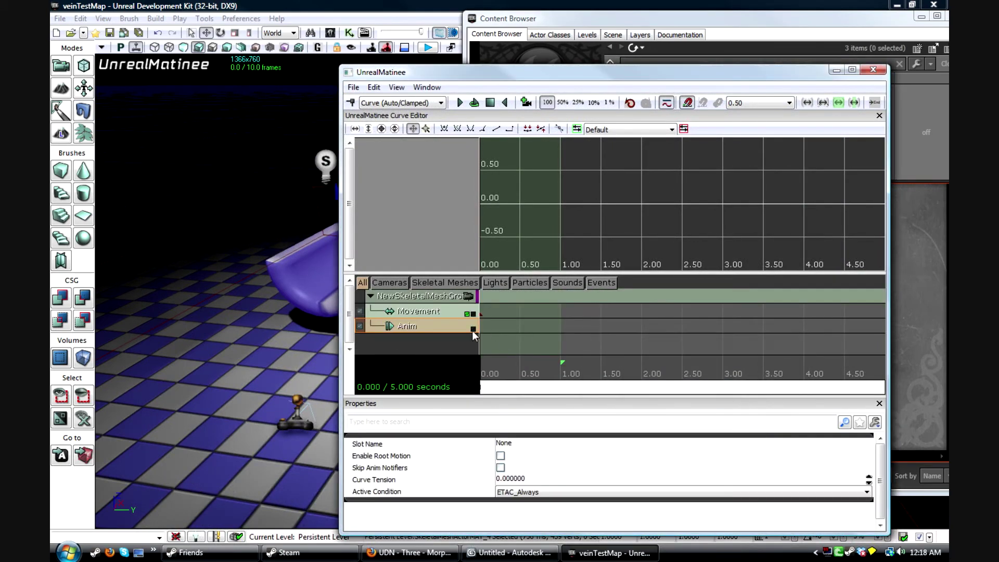
Add a Morph Weight track to the skeletal mesh group in the Matinee.
{"action": "right_click", "coordinate": [408, 295]}
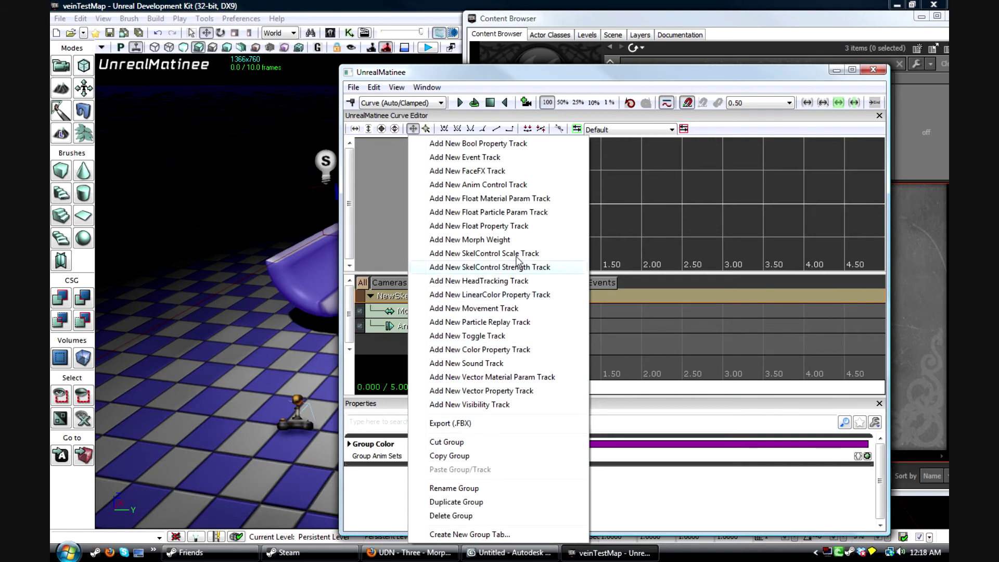
{"action": "left_click", "coordinate": [513, 241]}
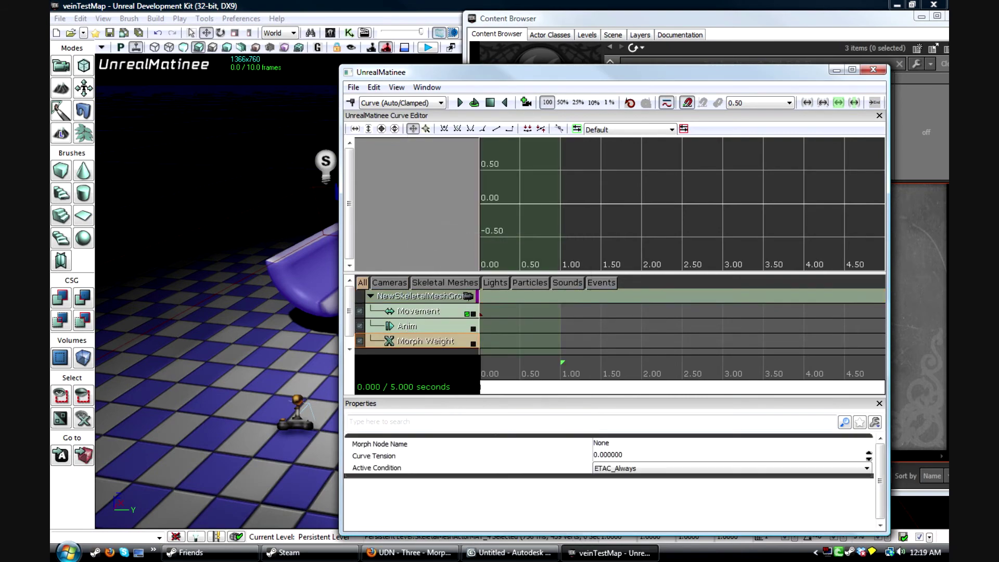
{"action": "left_click_drag", "start_coordinate": [560, 72], "coordinate": [552, 18]}
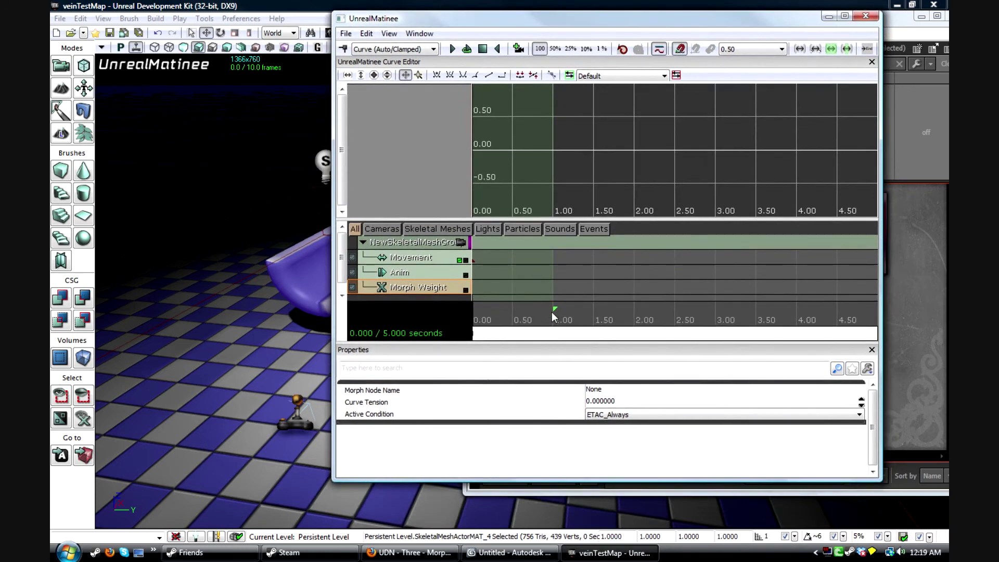
Shorten the Matinee sequence so that its end marker sits at 1.00 second.
{"action": "scroll", "coordinate": [593, 287], "scroll_direction": "down", "scroll_amount": 3}
{"action": "left_click_drag", "start_coordinate": [763, 304], "coordinate": [576, 304]}
{"action": "scroll", "coordinate": [557, 314], "scroll_direction": "up", "scroll_amount": 4}
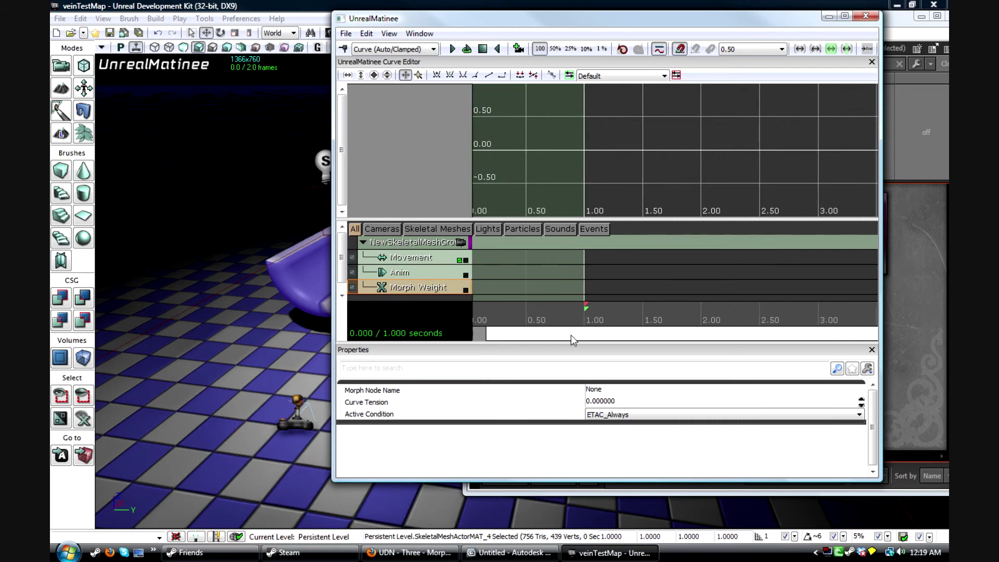
{"action": "left_click_drag", "start_coordinate": [534, 292], "coordinate": [479, 310]}
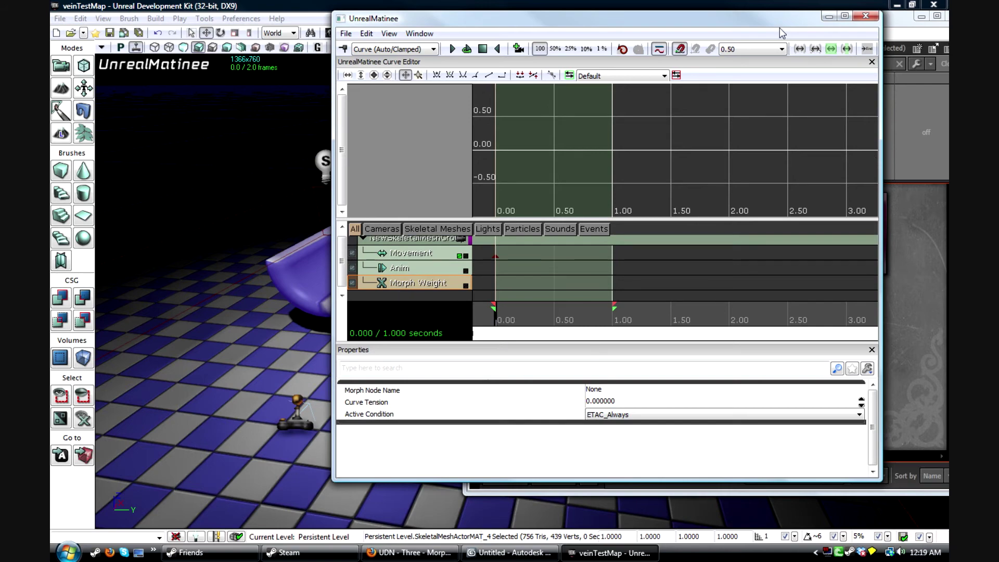
Open the TubeTree AnimTree from the Content Browser and select its morph node to look up the node name.
{"action": "left_click_drag", "start_coordinate": [779, 33], "coordinate": [571, 45]}
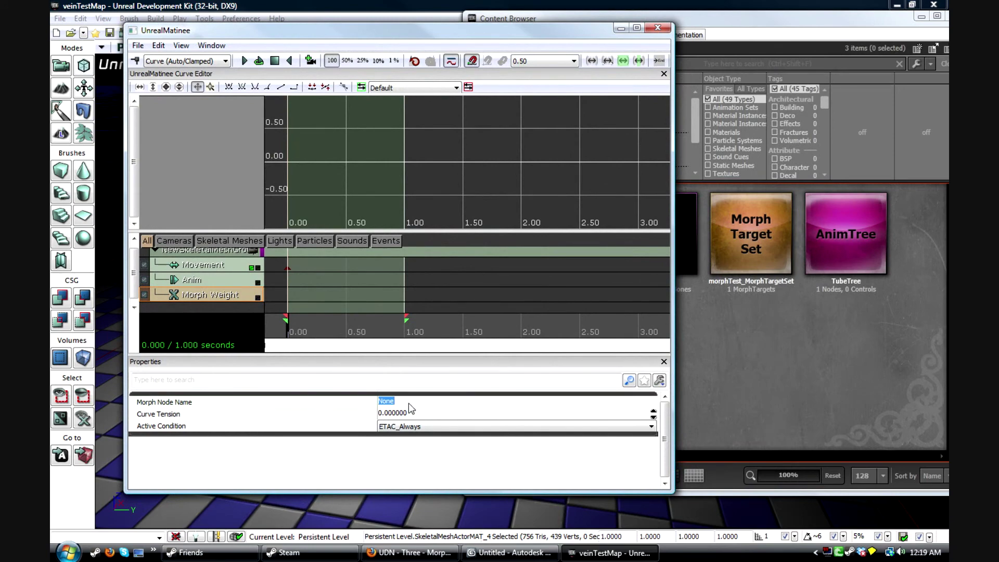
{"action": "double_click", "coordinate": [817, 242]}
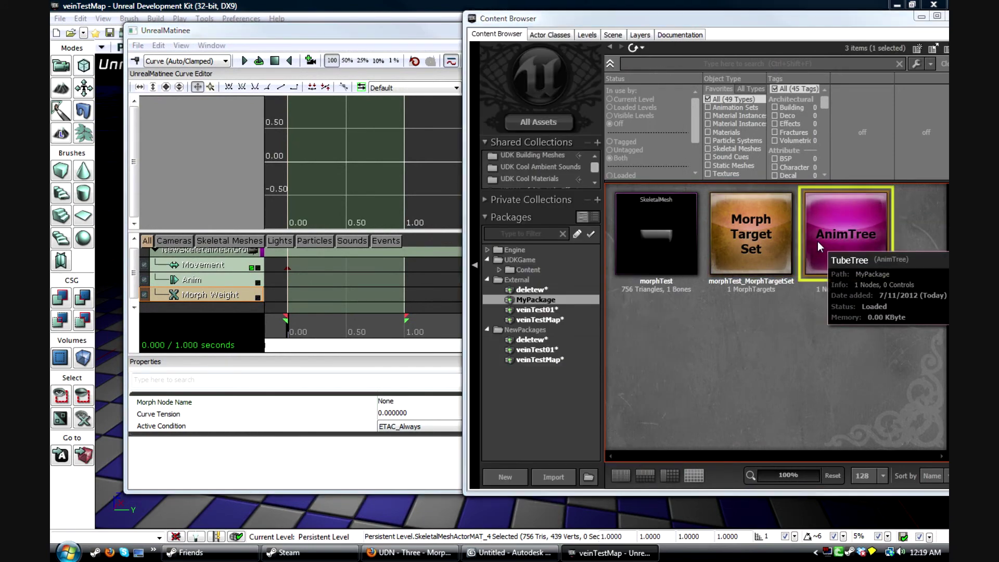
{"action": "left_click_drag", "start_coordinate": [542, 127], "coordinate": [657, 19]}
{"action": "left_click_drag", "start_coordinate": [769, 154], "coordinate": [670, 94]}
{"action": "left_click", "coordinate": [733, 188]}
{"action": "left_click_drag", "start_coordinate": [732, 190], "coordinate": [741, 187]}
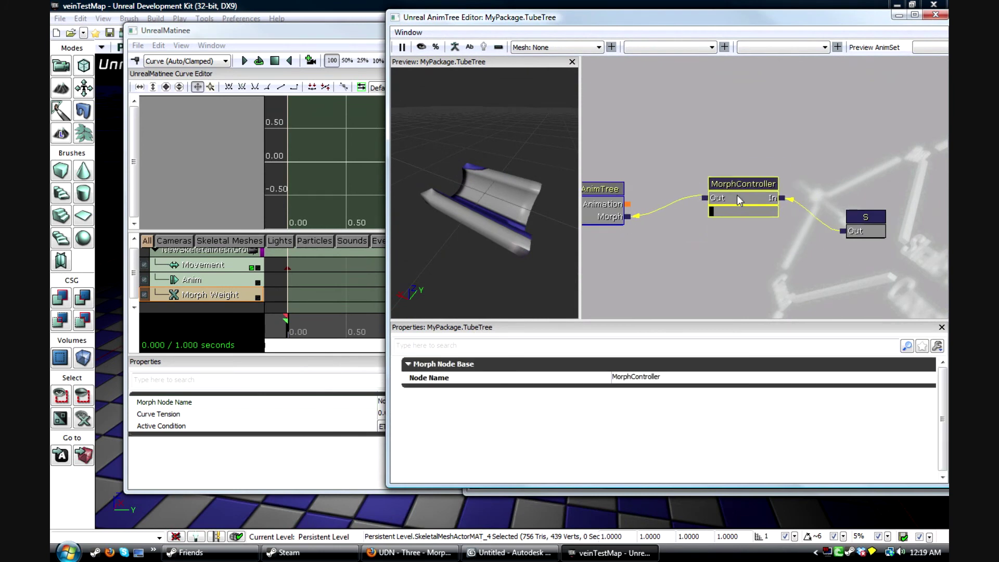
Set the Morph Weight track's Morph Node Name to MorphController in the Matinee.
{"action": "left_click", "coordinate": [248, 398]}
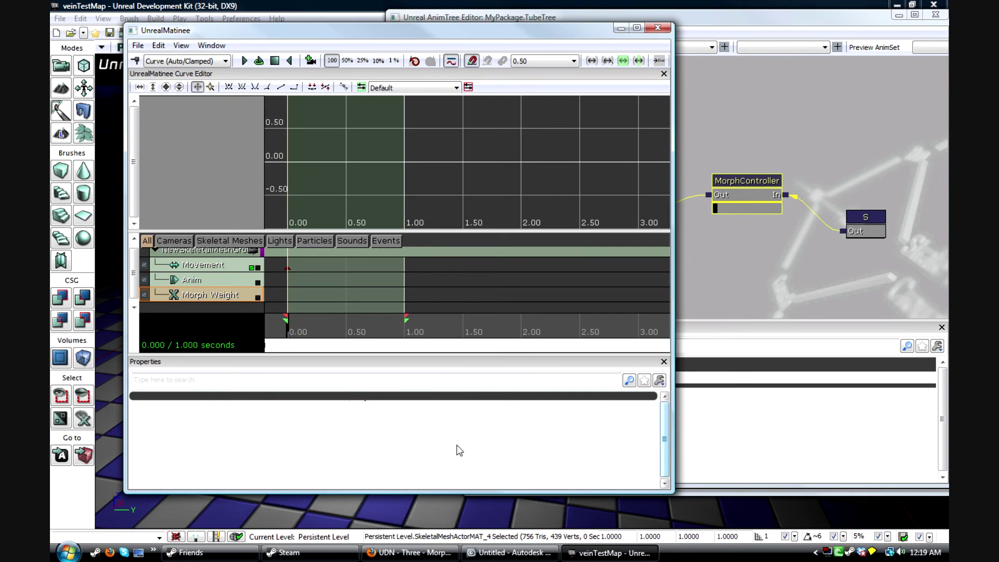
{"action": "left_click", "coordinate": [191, 397]}
{"action": "left_click", "coordinate": [393, 402]}
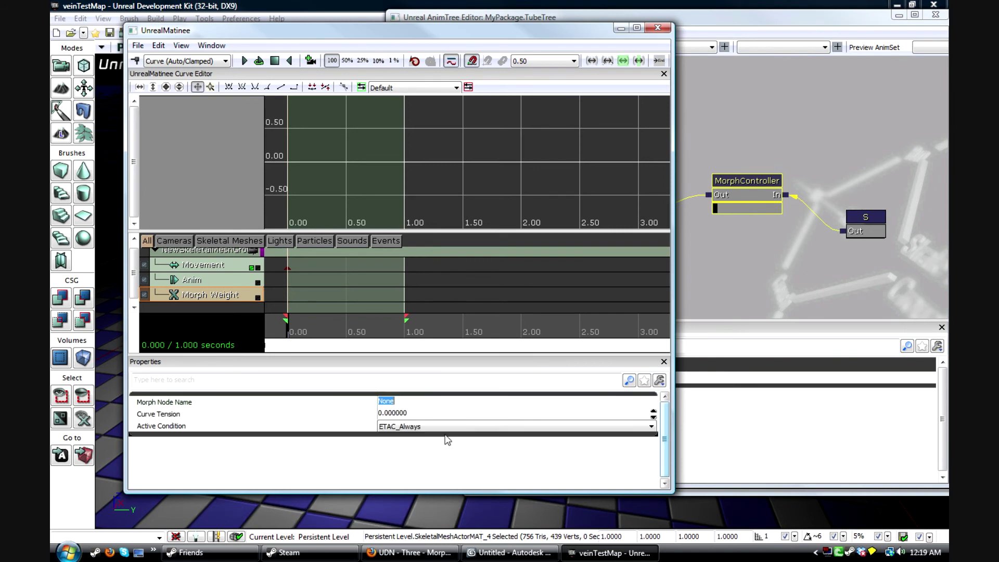
{"action": "type", "text": "MorphController"}
{"action": "key", "text": "Return"}
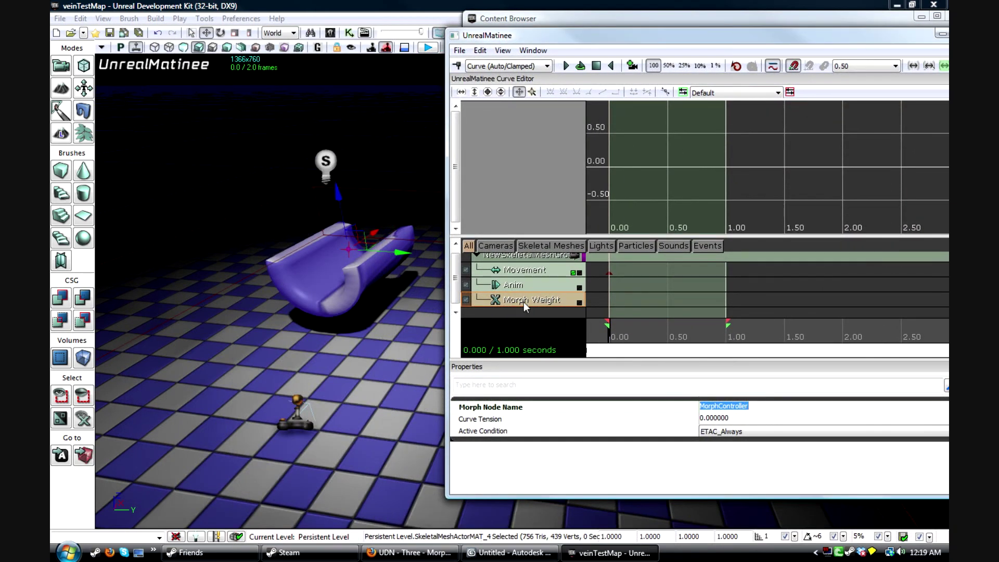
Add a Morph Weight key at 0.00 seconds and show the track's curve in the Curve Editor.
{"action": "left_click", "coordinate": [524, 300]}
{"action": "left_click_drag", "start_coordinate": [610, 336], "coordinate": [576, 332]}
{"action": "key", "text": "Return"}
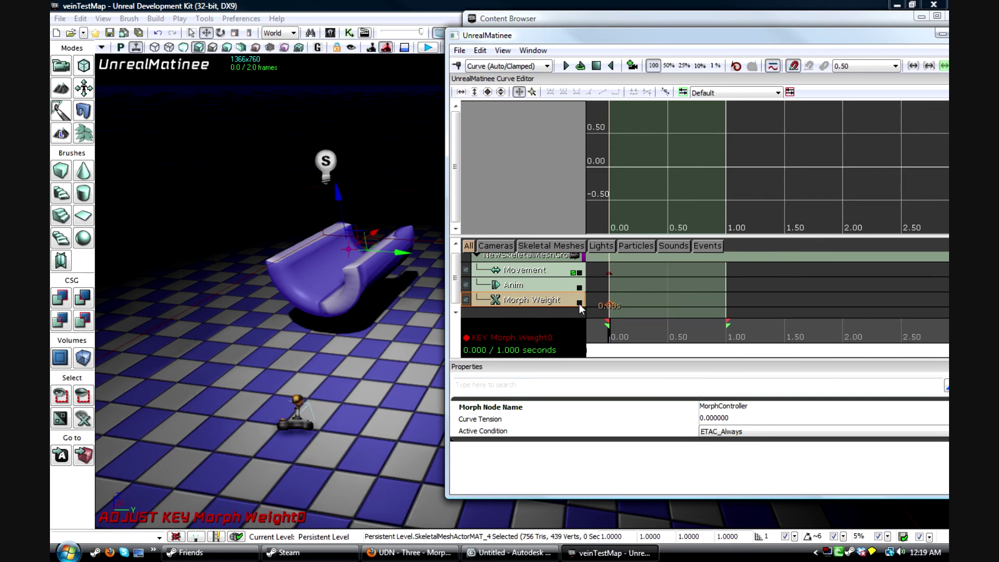
{"action": "left_click", "coordinate": [579, 303]}
{"action": "left_click_drag", "start_coordinate": [665, 158], "coordinate": [688, 149]}
Add a Morph Weight key at 0.50 seconds and raise its curve point to a weight of about 1.00.
{"action": "left_click_drag", "start_coordinate": [662, 341], "coordinate": [721, 342]}
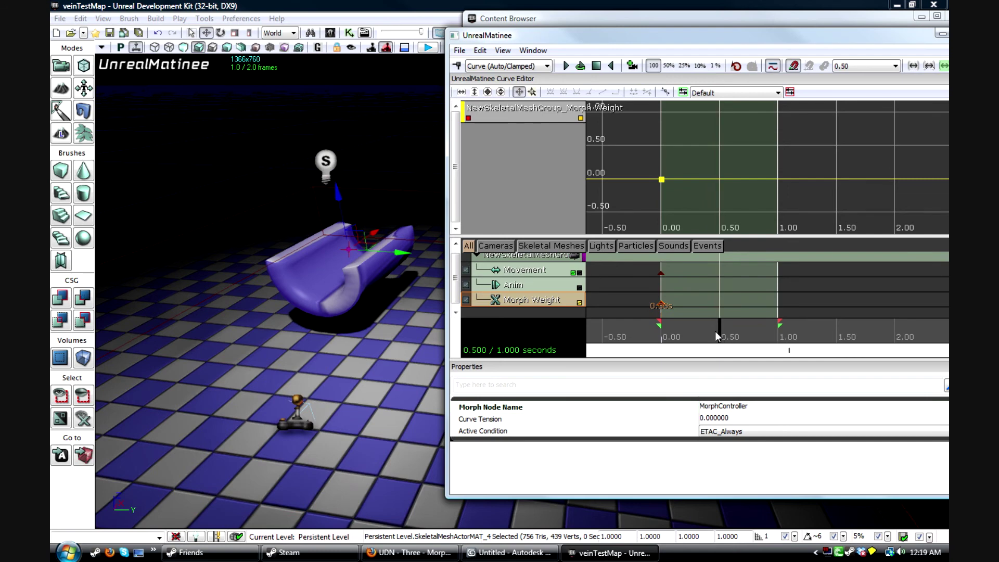
{"action": "key", "text": "Return"}
{"action": "mouse_move", "coordinate": [720, 182]}
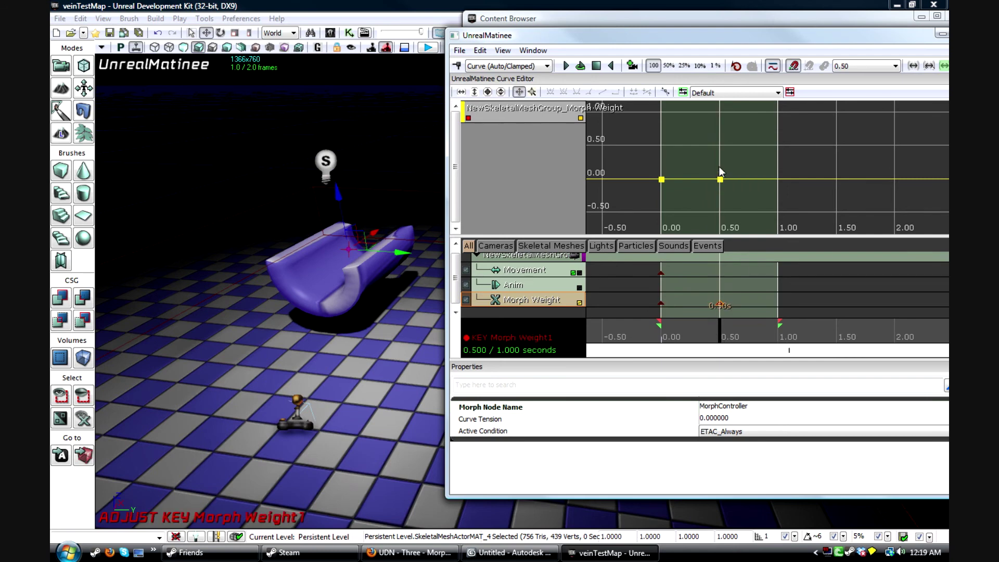
{"action": "left_click", "coordinate": [721, 180]}
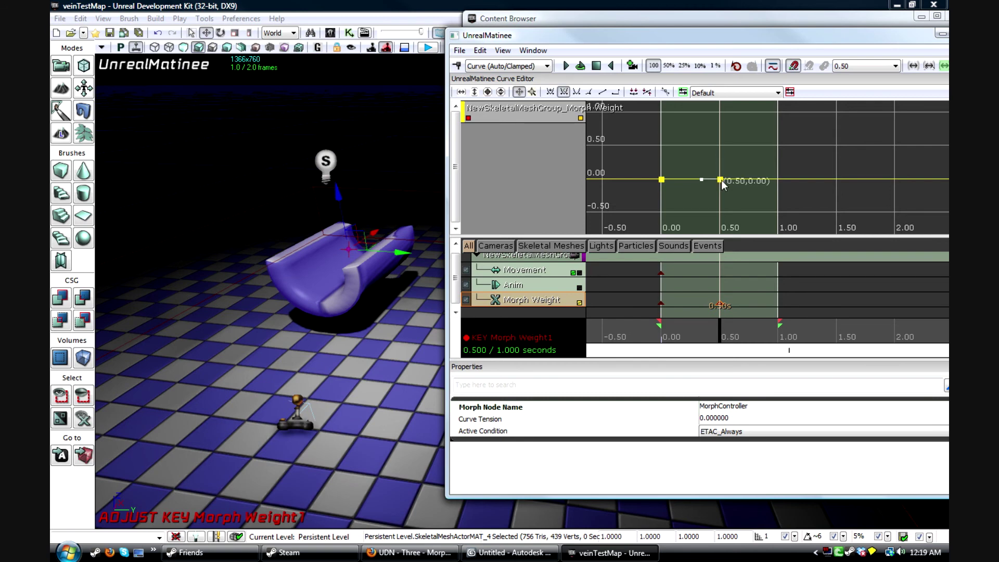
{"action": "left_click_drag", "start_coordinate": [721, 183], "coordinate": [720, 112]}
{"action": "scroll", "coordinate": [735, 202], "scroll_direction": "down", "scroll_amount": 4}
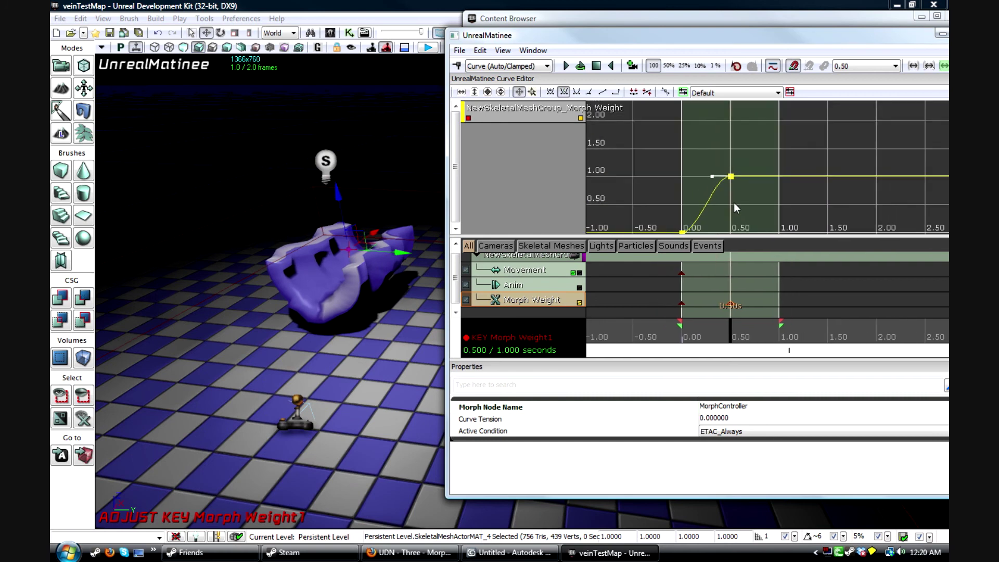
Try raising the 0.50-second key to a weight of about 2.5, and lower it back to about 1.
{"action": "left_click_drag", "start_coordinate": [730, 177], "coordinate": [727, 109]}
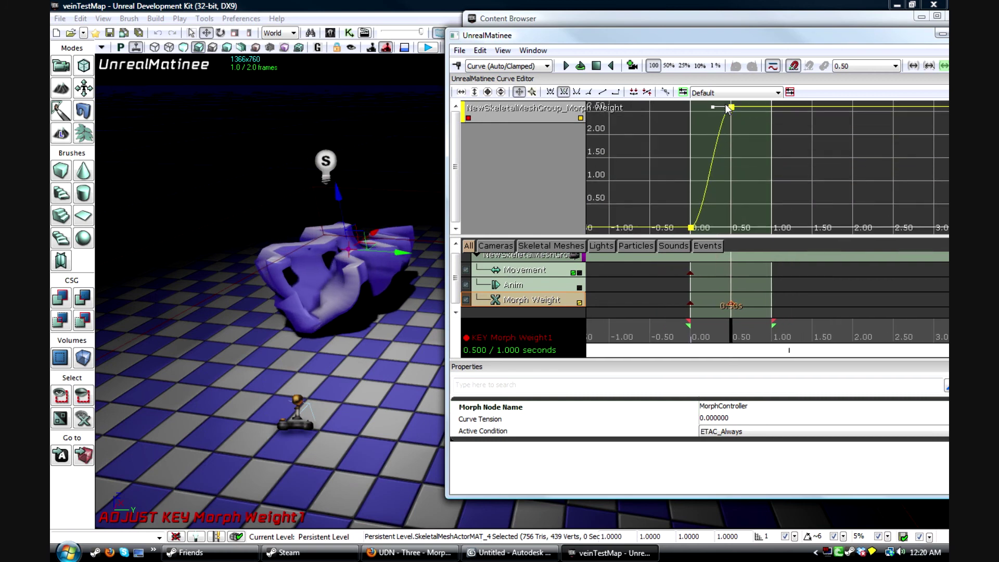
{"action": "scroll", "coordinate": [751, 172], "scroll_direction": "down", "scroll_amount": 3}
{"action": "left_click_drag", "start_coordinate": [744, 145], "coordinate": [743, 168]}
{"action": "scroll", "coordinate": [748, 178], "scroll_direction": "up", "scroll_amount": 11}
{"action": "scroll", "coordinate": [748, 178], "scroll_direction": "down", "scroll_amount": 2}
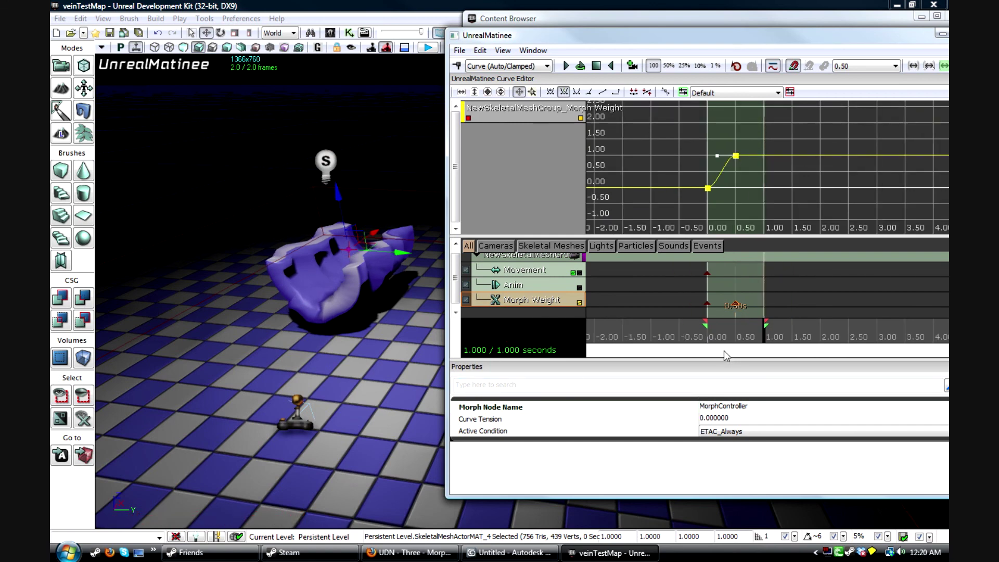
Add a Morph Weight key at 1.00 second with a weight of 0 and scrub the timeline to preview the morph.
{"action": "key", "text": "Return"}
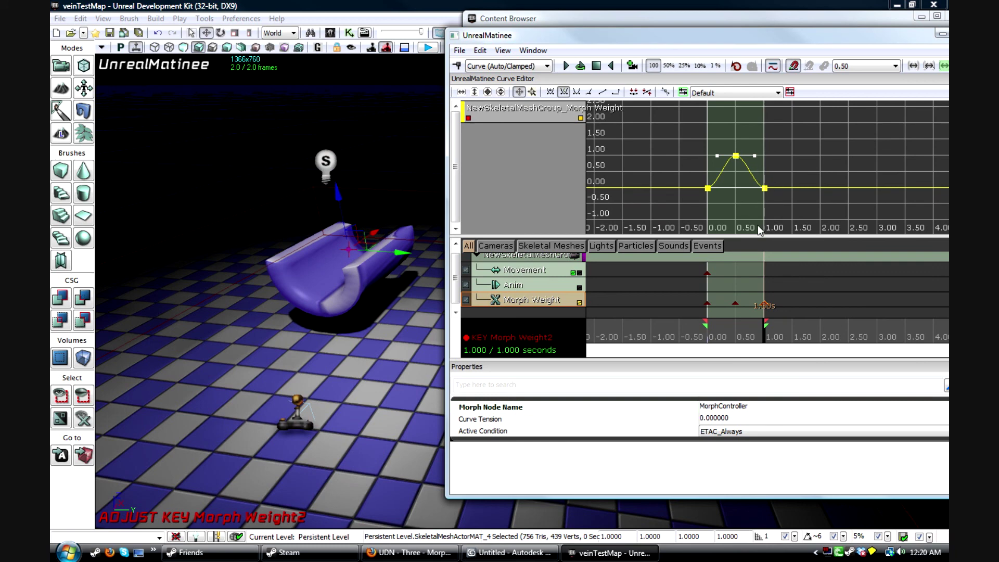
{"action": "mouse_move", "coordinate": [759, 331]}
{"action": "left_mouse_down"}
{"action": "mouse_move", "coordinate": [720, 330]}
{"action": "mouse_move", "coordinate": [752, 326]}
{"action": "left_mouse_up"}
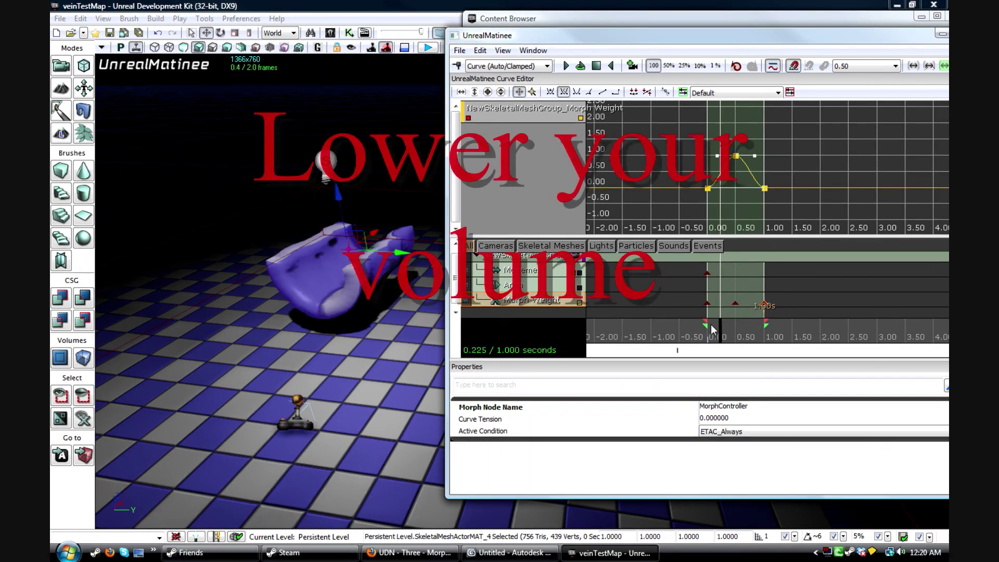
Close the Matinee editor, play the level in the editor preview and walk up to the morphing mesh.
{"action": "left_click_drag", "start_coordinate": [741, 41], "coordinate": [562, 67]}
{"action": "left_click", "coordinate": [801, 64]}
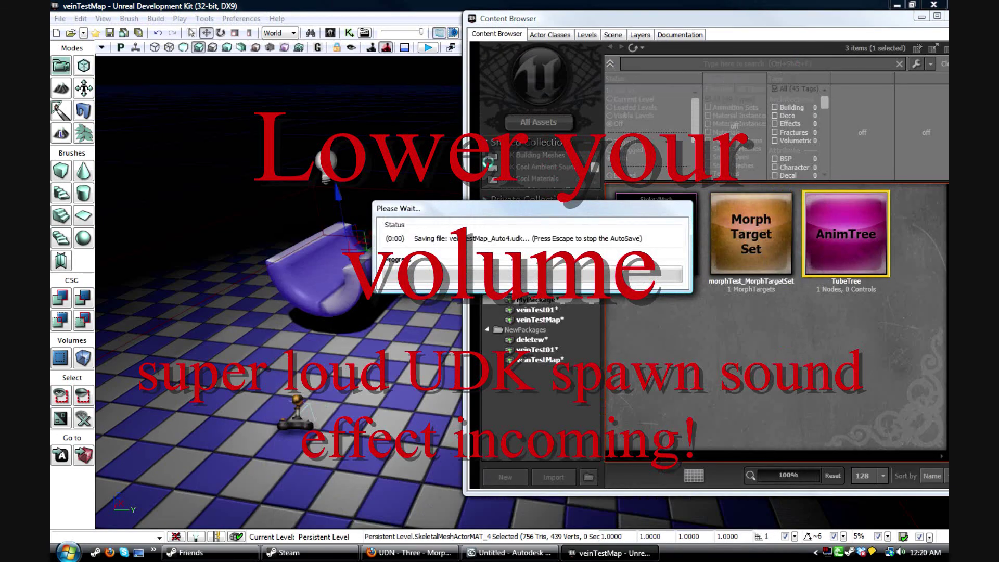
{"action": "left_click_drag", "start_coordinate": [532, 21], "coordinate": [555, 71]}
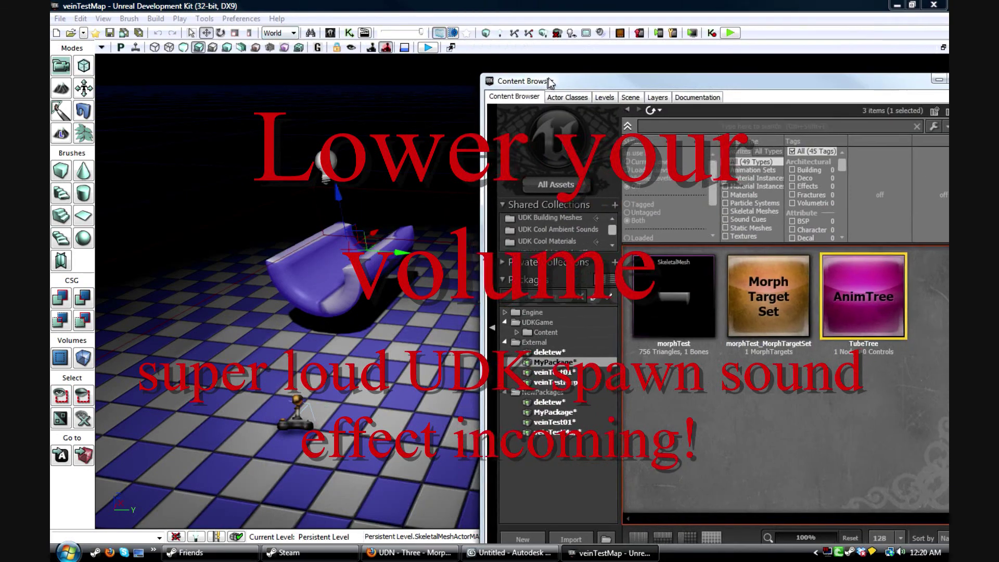
{"action": "left_click", "coordinate": [731, 33]}
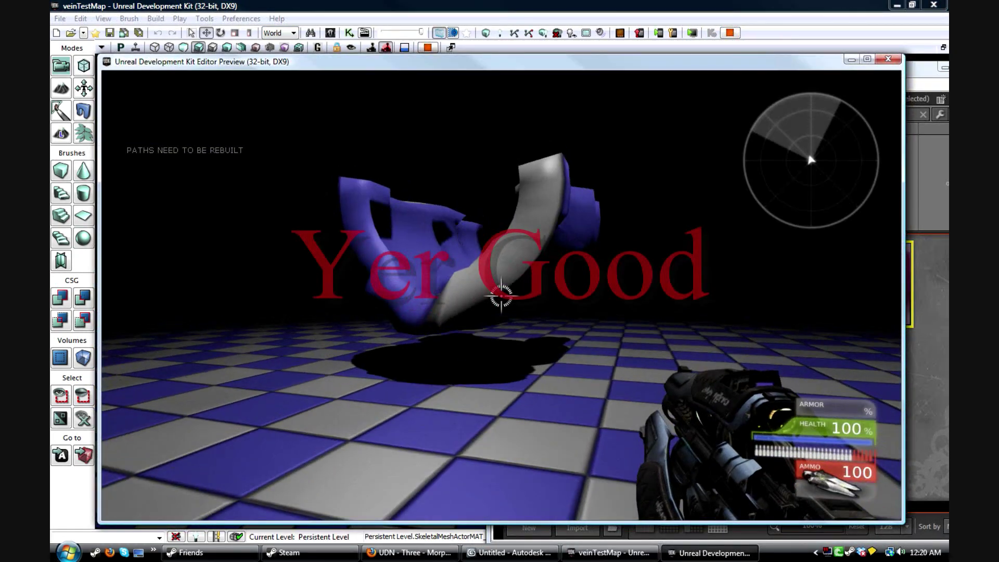
{"action": "key", "text": "w"}
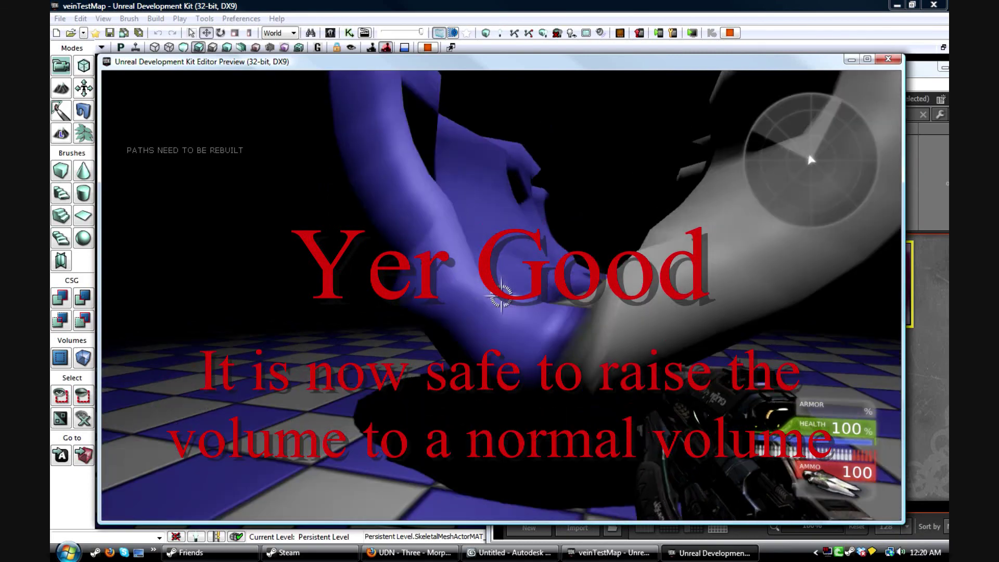